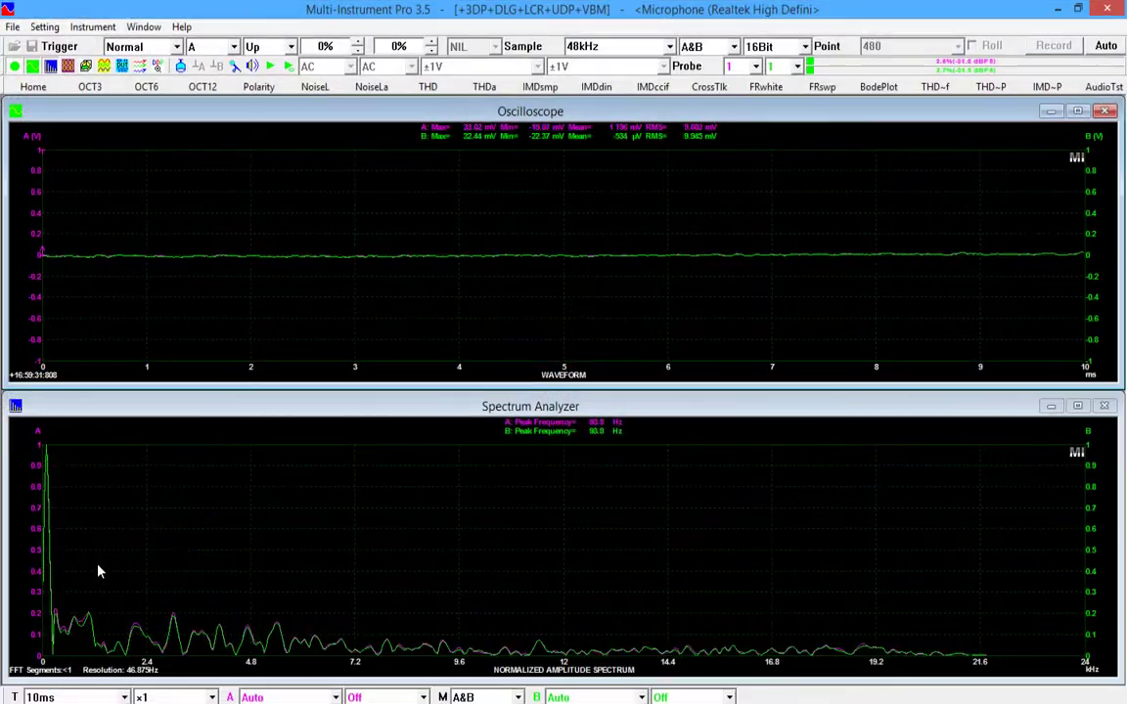
# Stop sampling and change the ADC input device from the microphone to Stereo Mix.
pyautogui.click(12, 66)
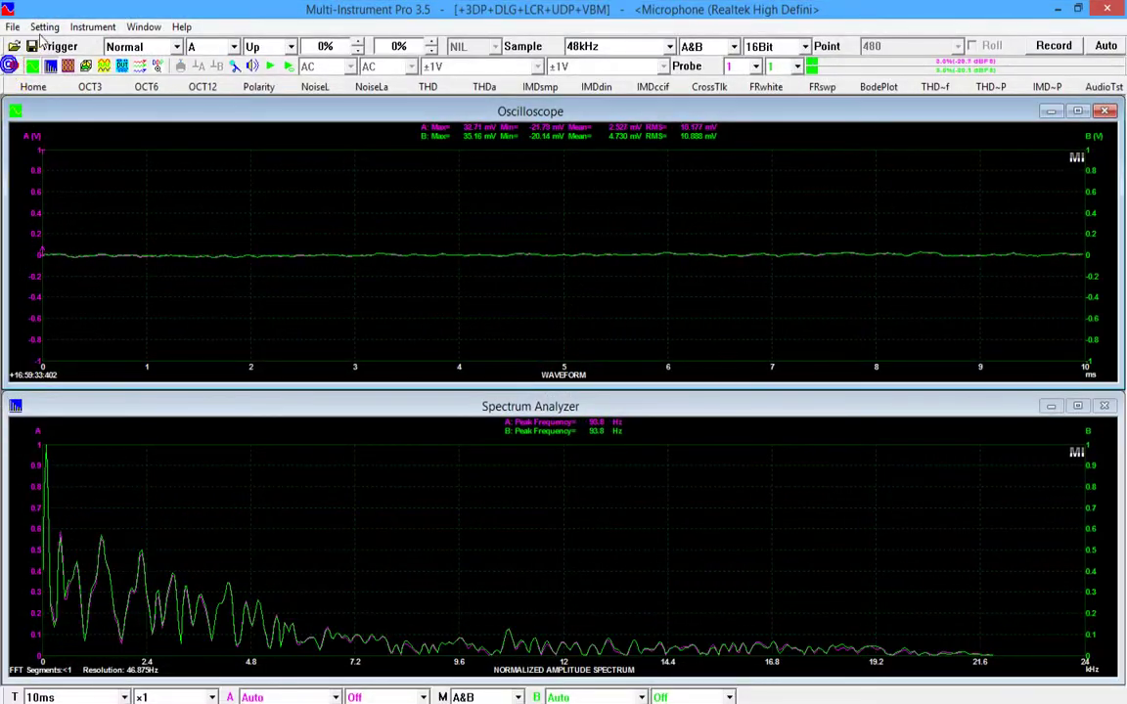
pyautogui.click(44, 26)
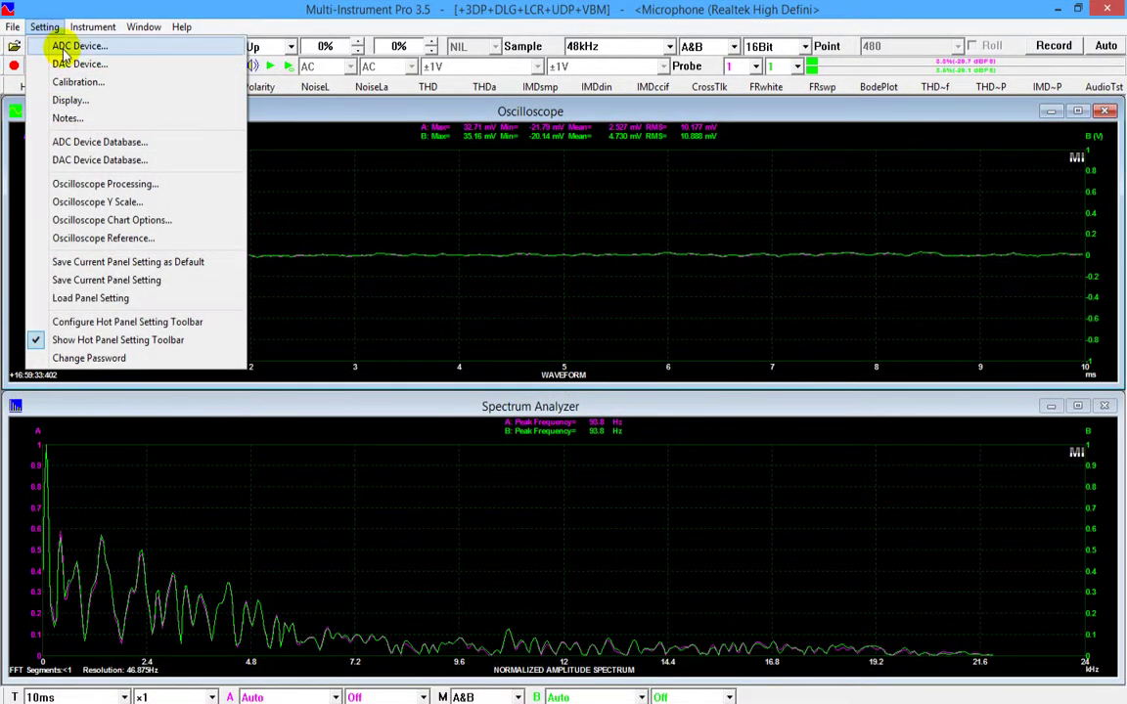
pyautogui.click(62, 49)
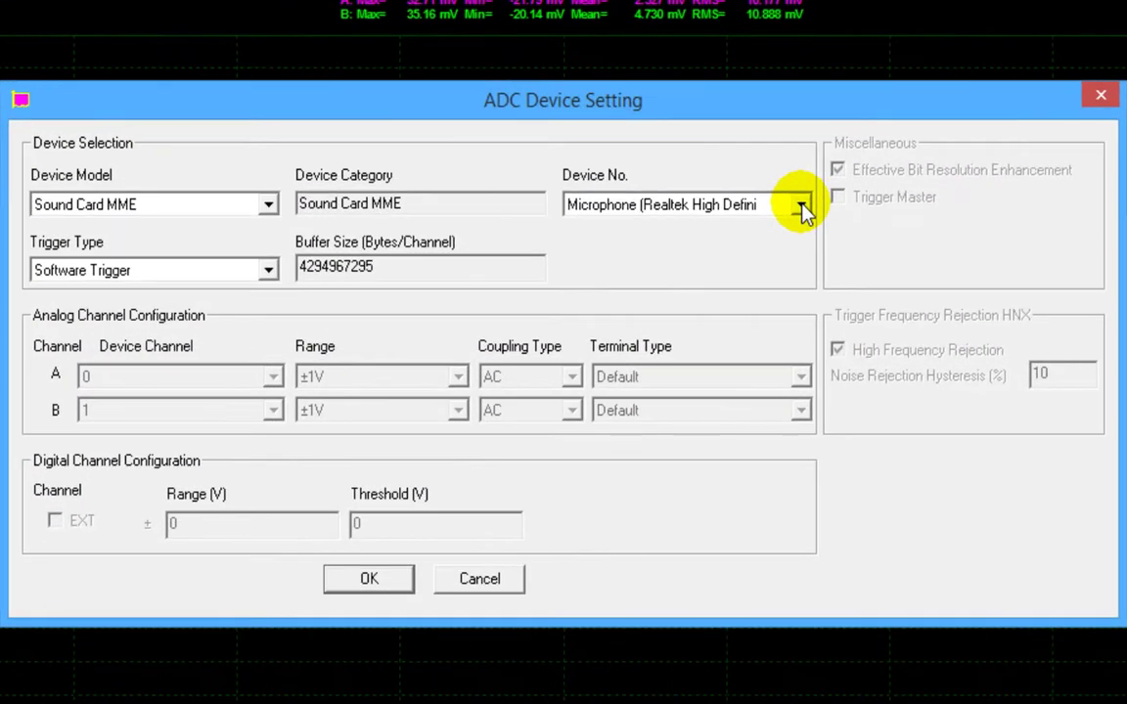
pyautogui.click(716, 258)
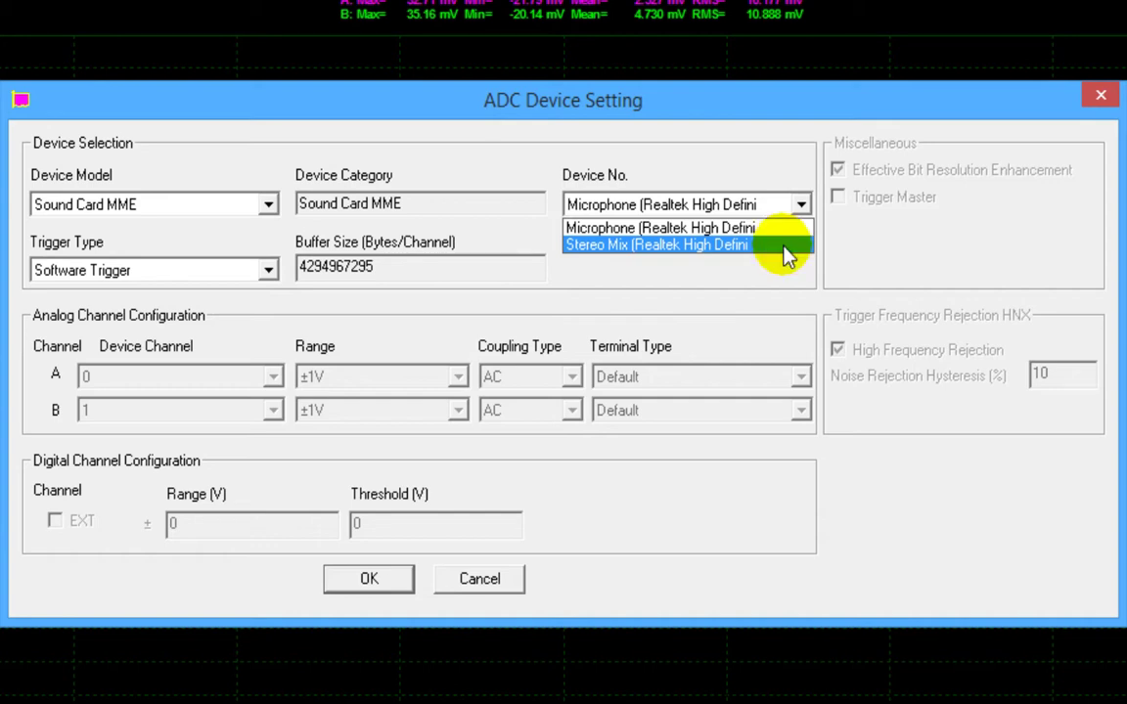
pyautogui.click(787, 247)
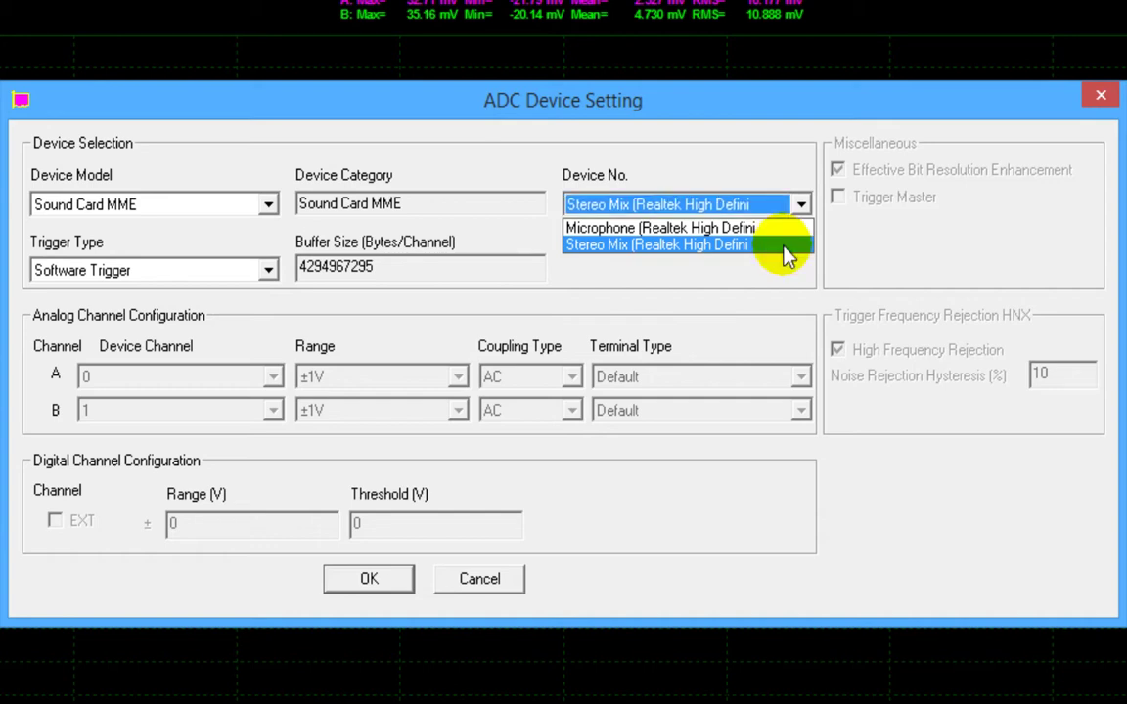
pyautogui.click(362, 587)
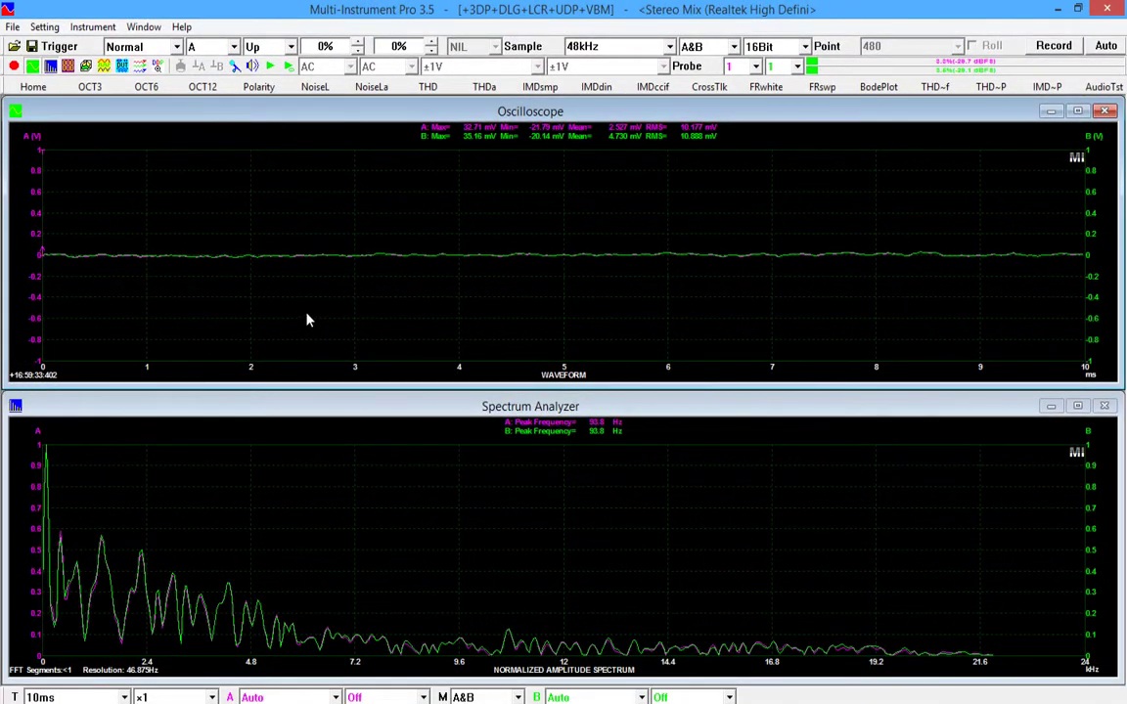
# Restart sampling and play a 1000 Hz sine on channels A&B from the Signal Generator.
pyautogui.click(14, 66)
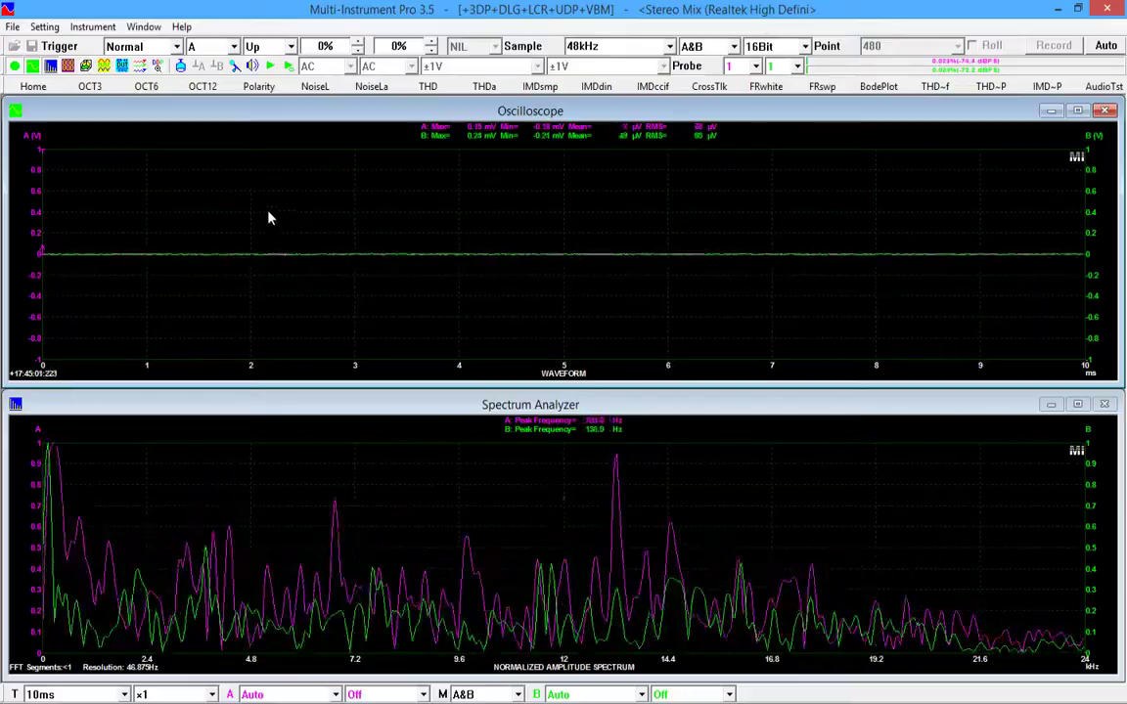
pyautogui.click(103, 66)
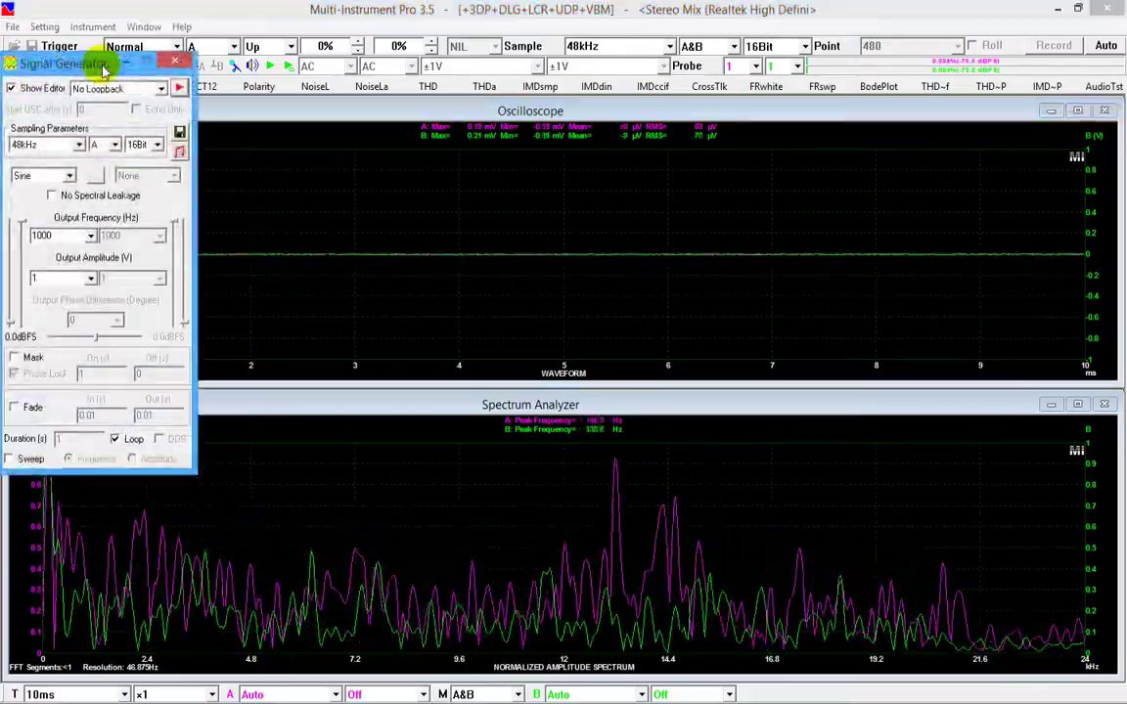
pyautogui.moveTo(104, 71); pyautogui.dragTo(876, 183)
pyautogui.click(886, 258)
pyautogui.click(887, 282)
pyautogui.click(914, 290)
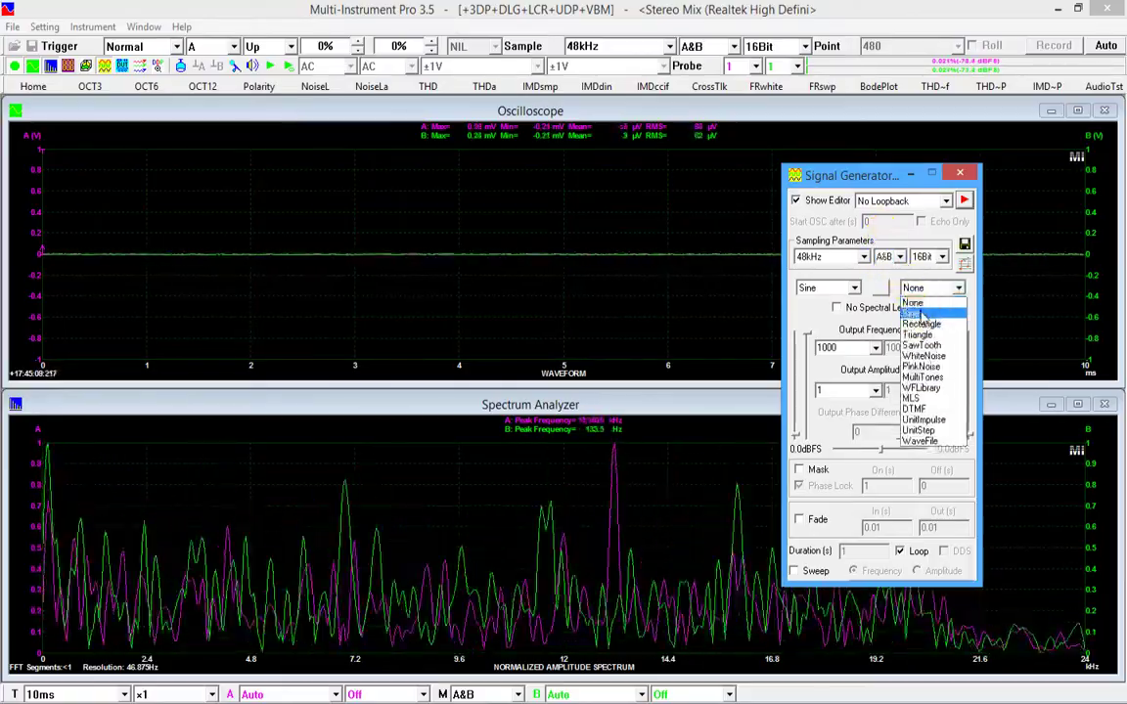
pyautogui.click(919, 314)
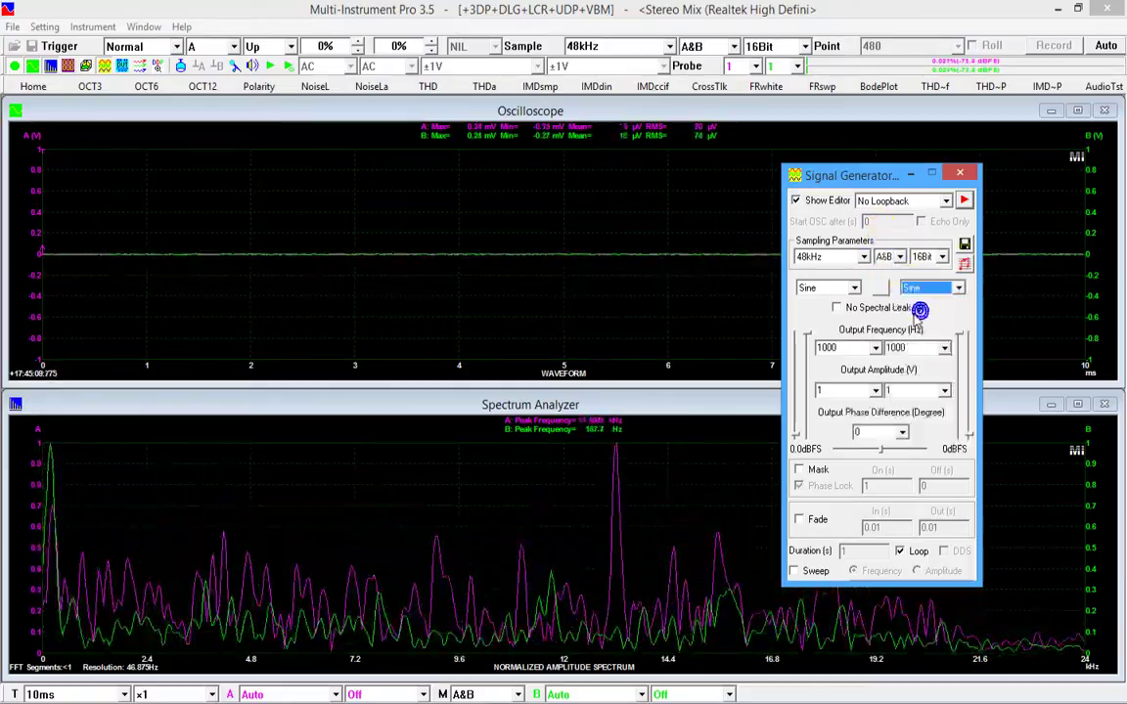
pyautogui.click(965, 200)
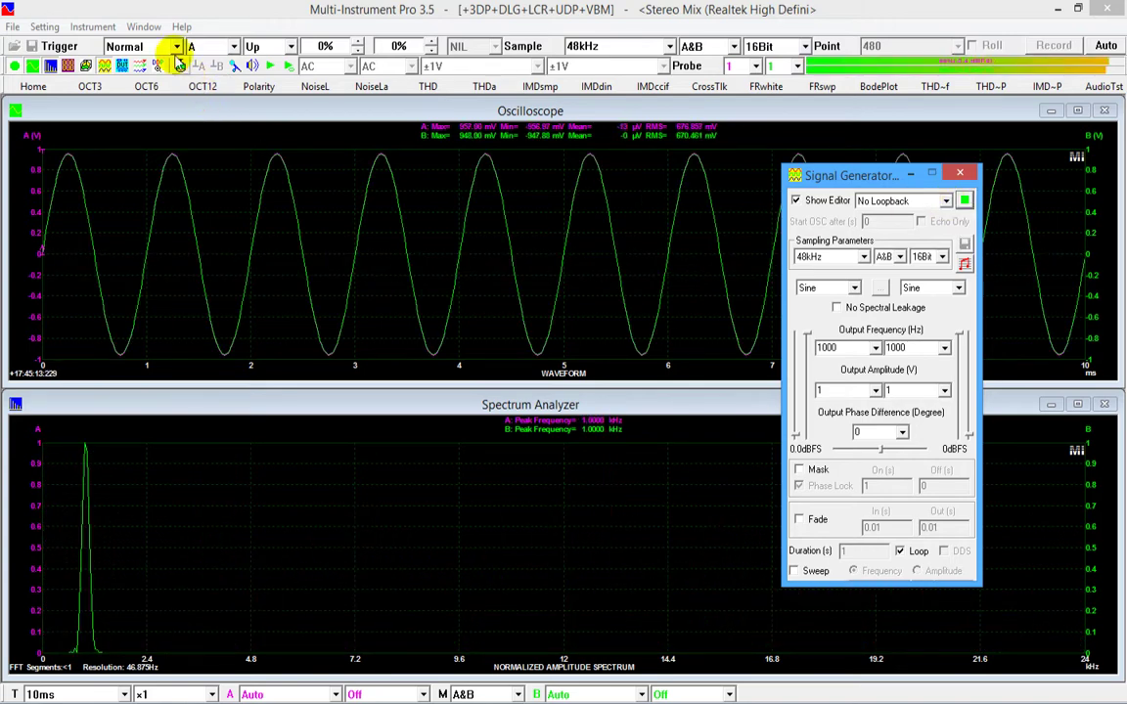
# Tile the oscilloscope and spectrum analyzer vertically and set a 100ms time base.
pyautogui.click(147, 27)
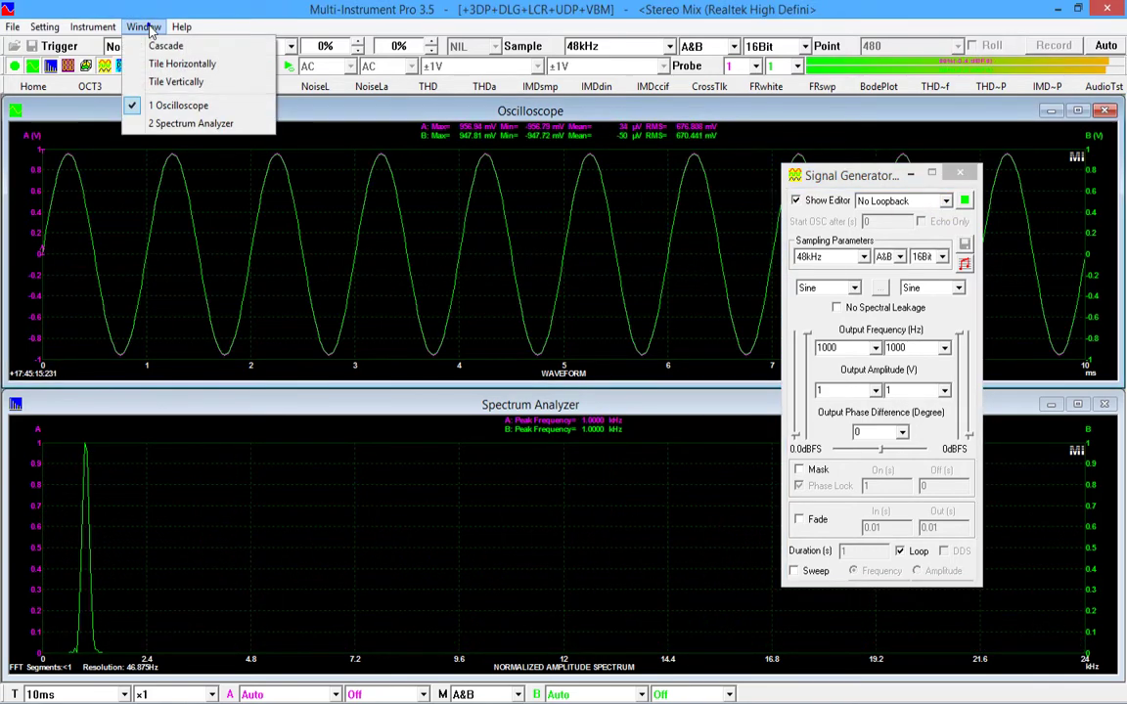
pyautogui.click(176, 83)
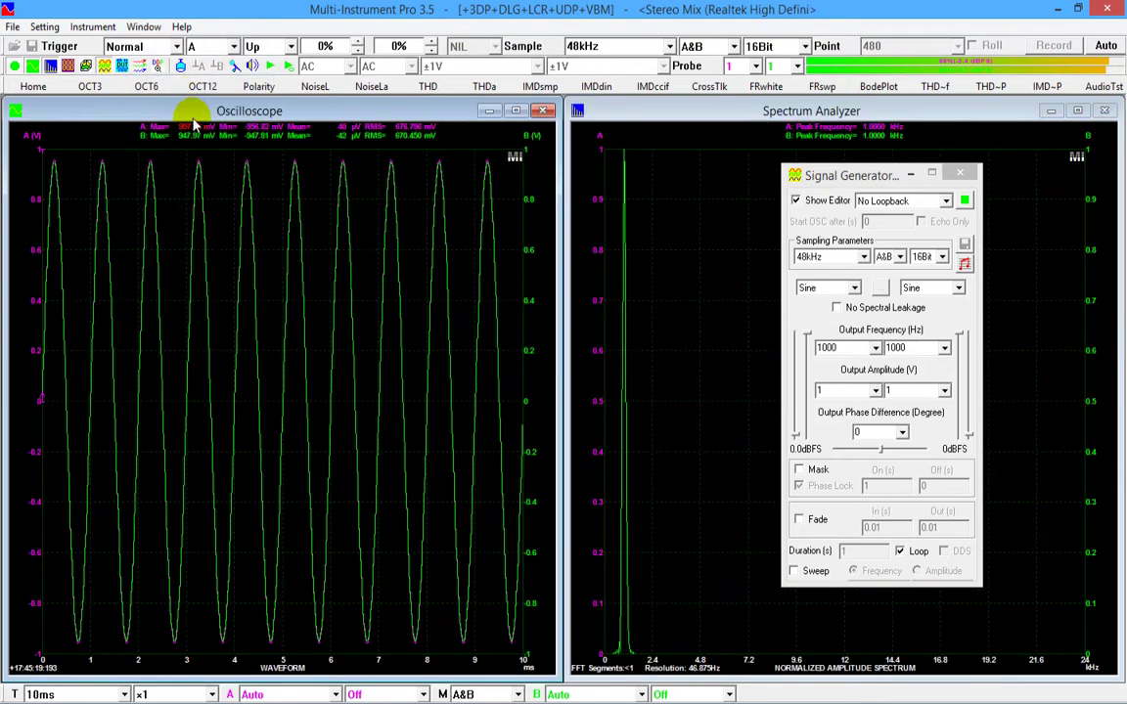
pyautogui.click(125, 694)
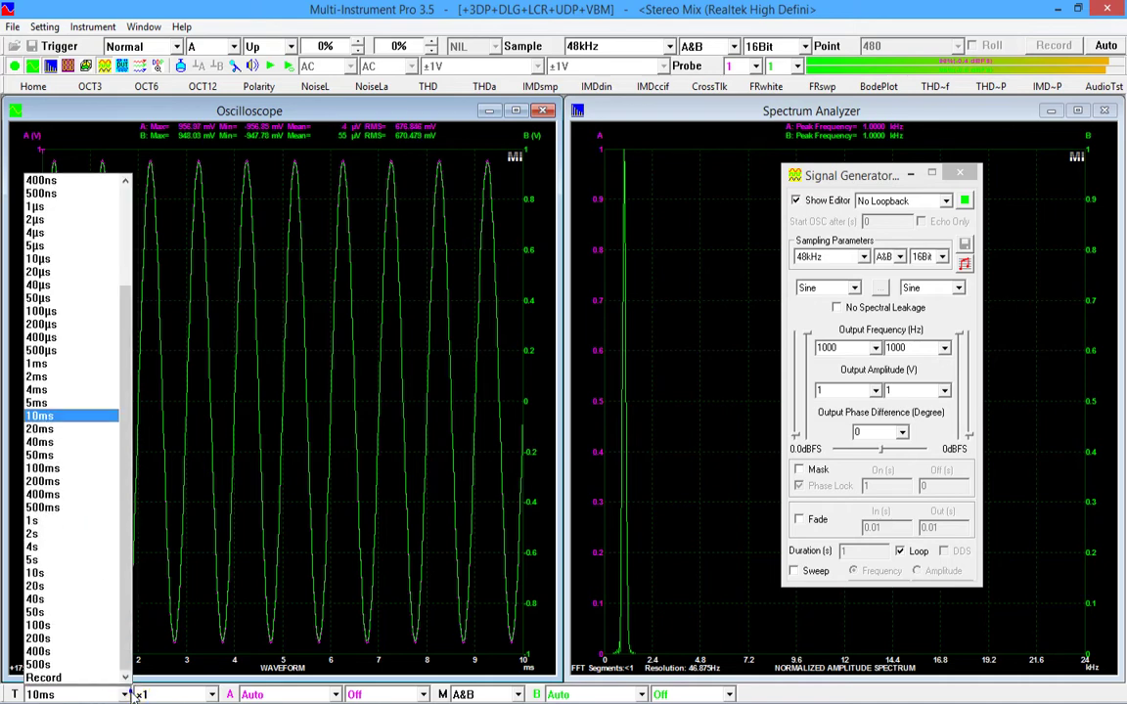
pyautogui.click(90, 470)
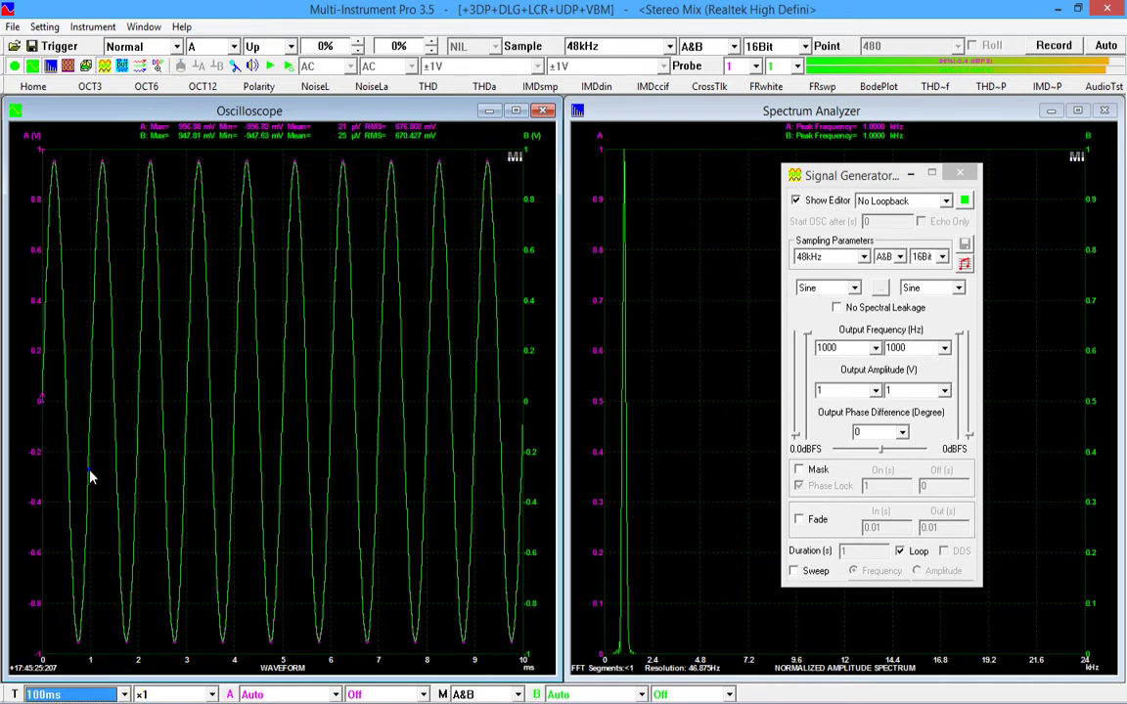
# Zoom the oscilloscope trace to x20 and scroll fully left to the first 5 ms.
pyautogui.click(76, 660)
pyautogui.click(78, 652)
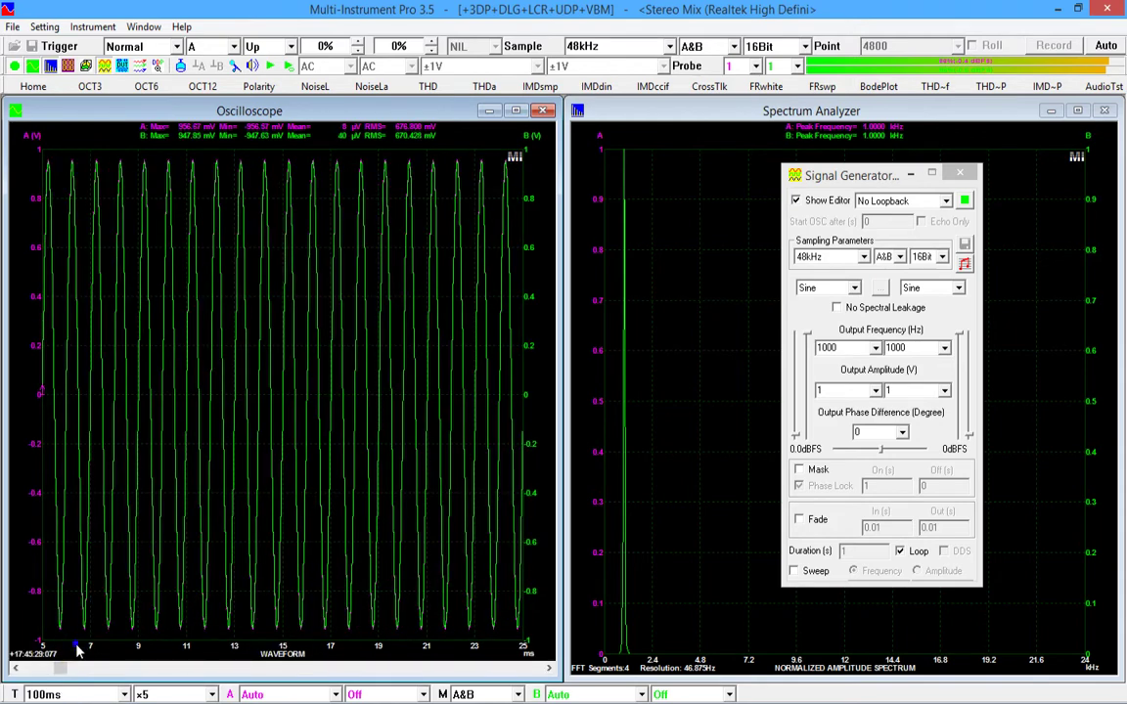
pyautogui.click(77, 649)
pyautogui.click(77, 649)
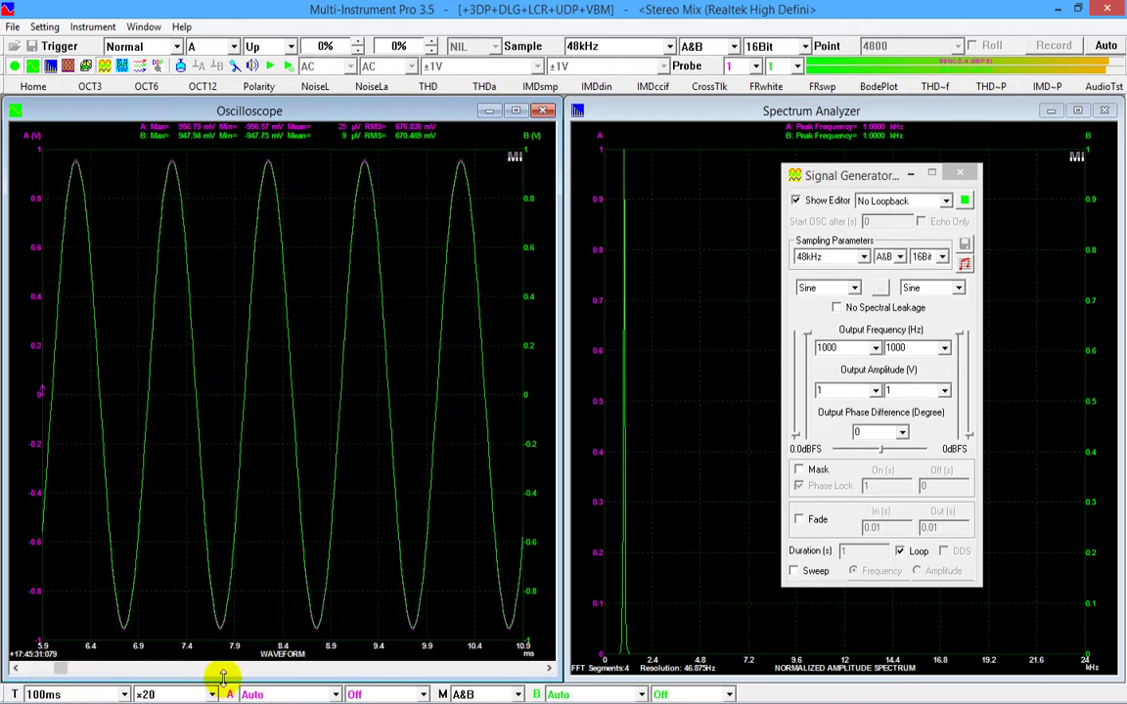
pyautogui.moveTo(66, 673); pyautogui.dragTo(21, 673)
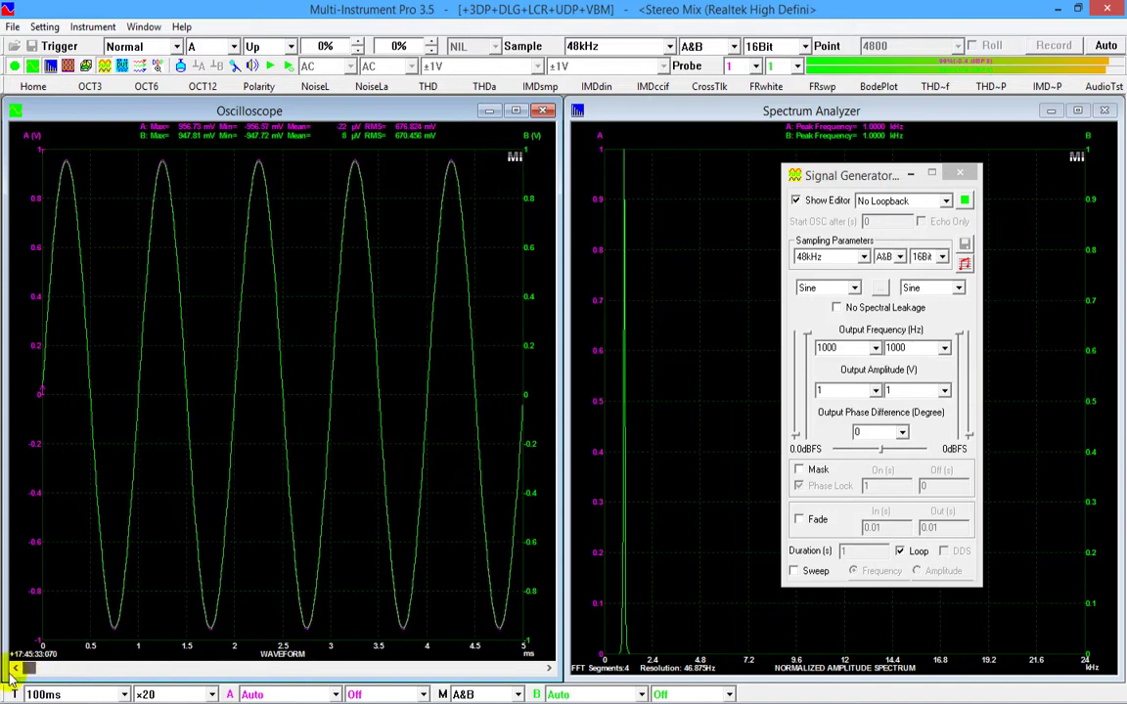
# Enable Harmonics processing in the spectrum analyzer and set the FFT size to 4096.
pyautogui.rightClick(695, 348)
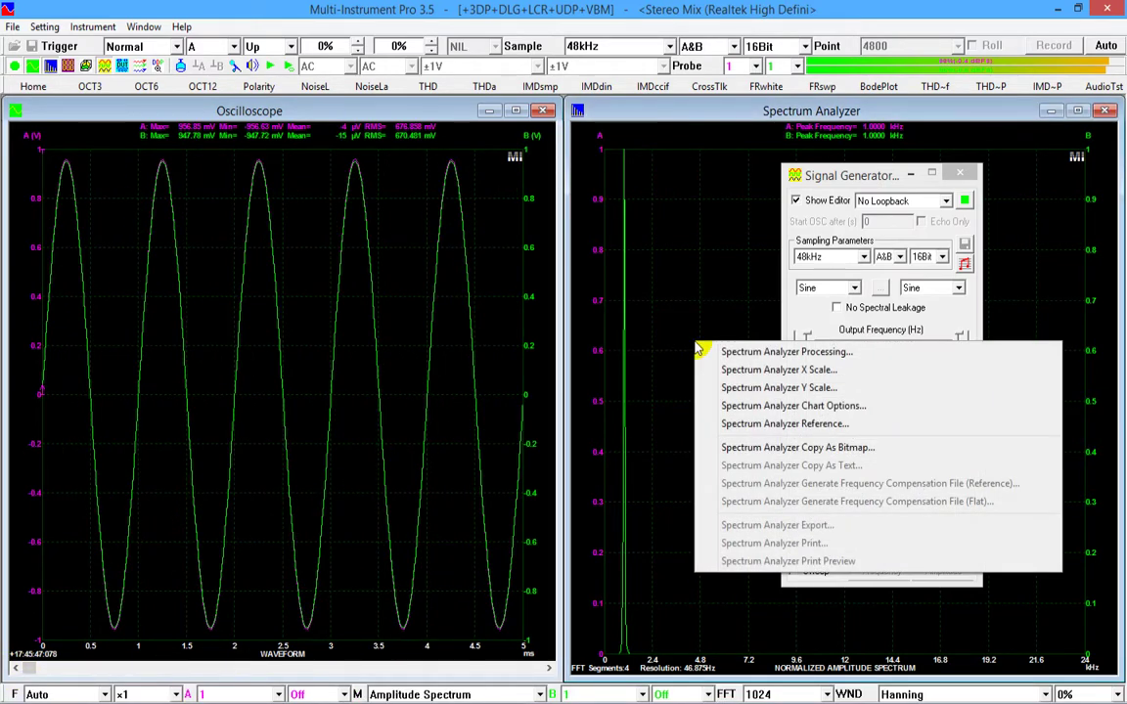
pyautogui.click(773, 355)
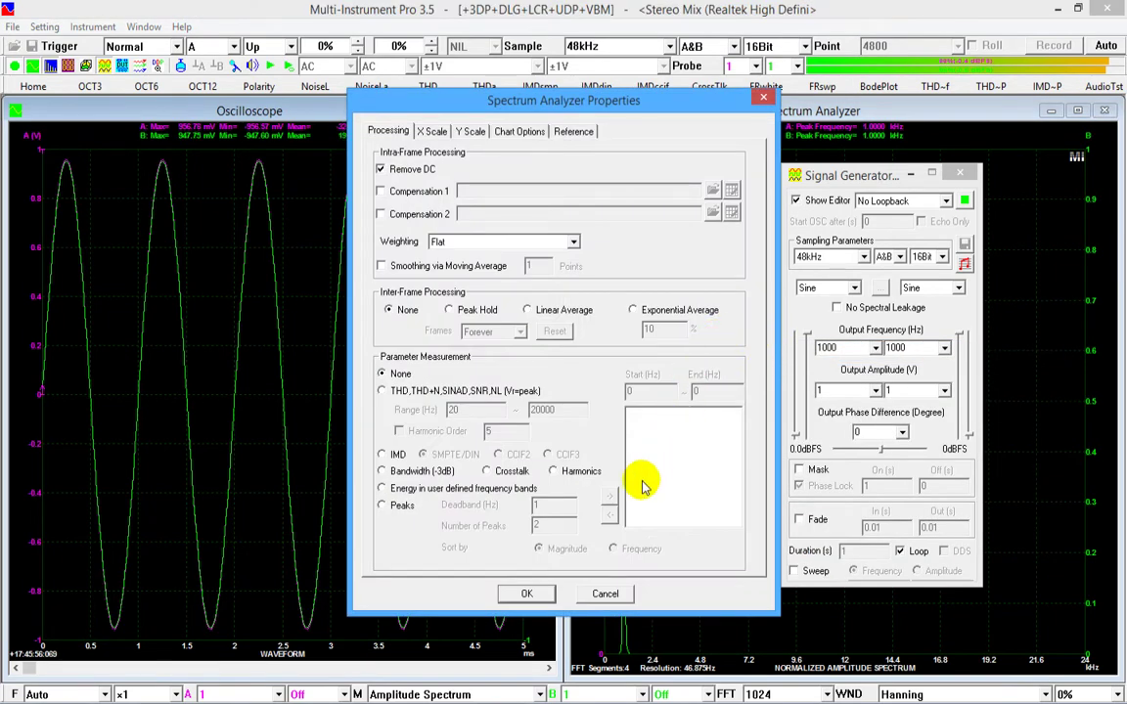
pyautogui.click(552, 470)
pyautogui.click(527, 594)
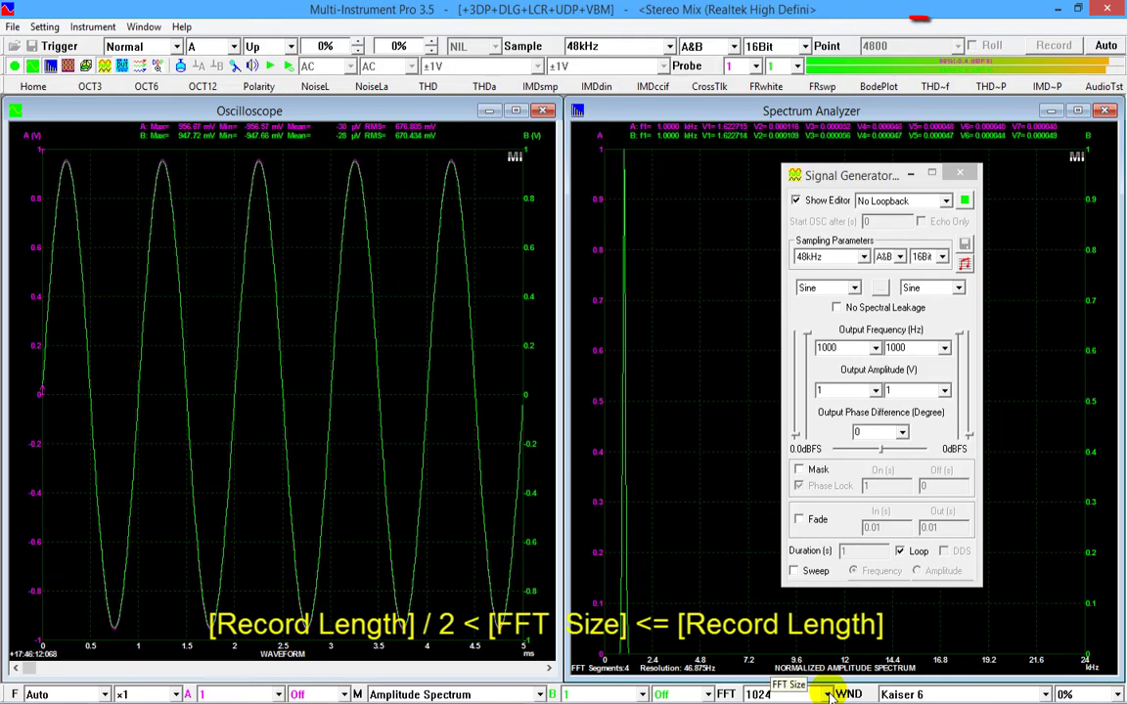
pyautogui.click(828, 694)
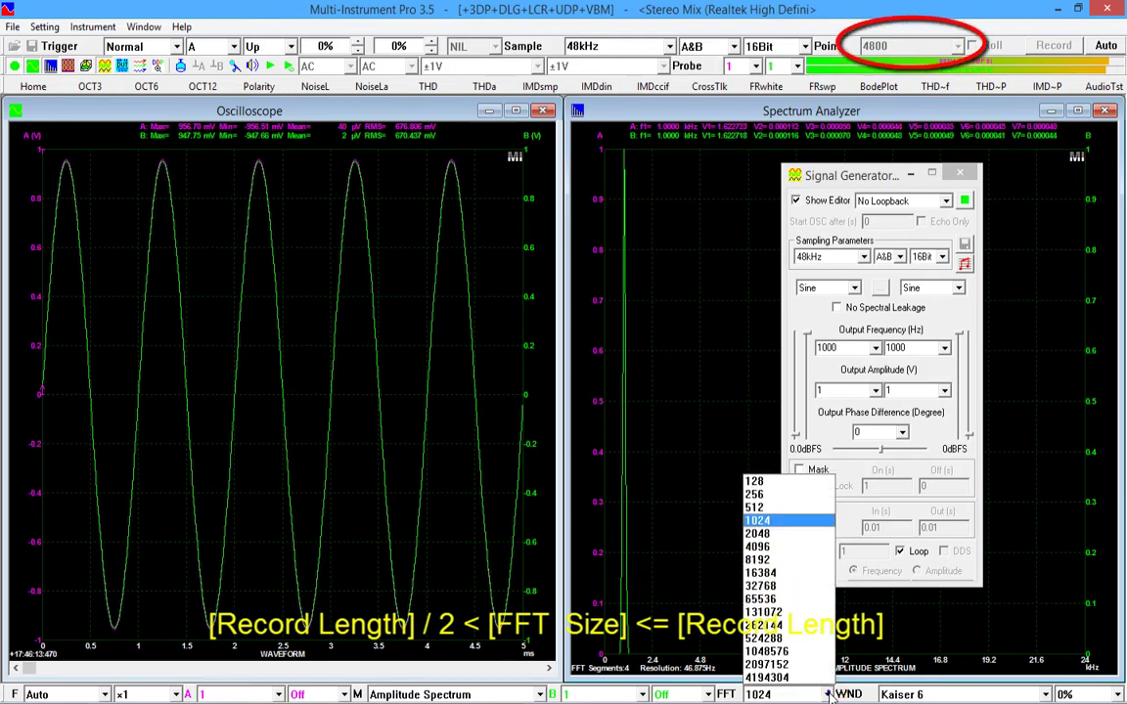
pyautogui.click(805, 550)
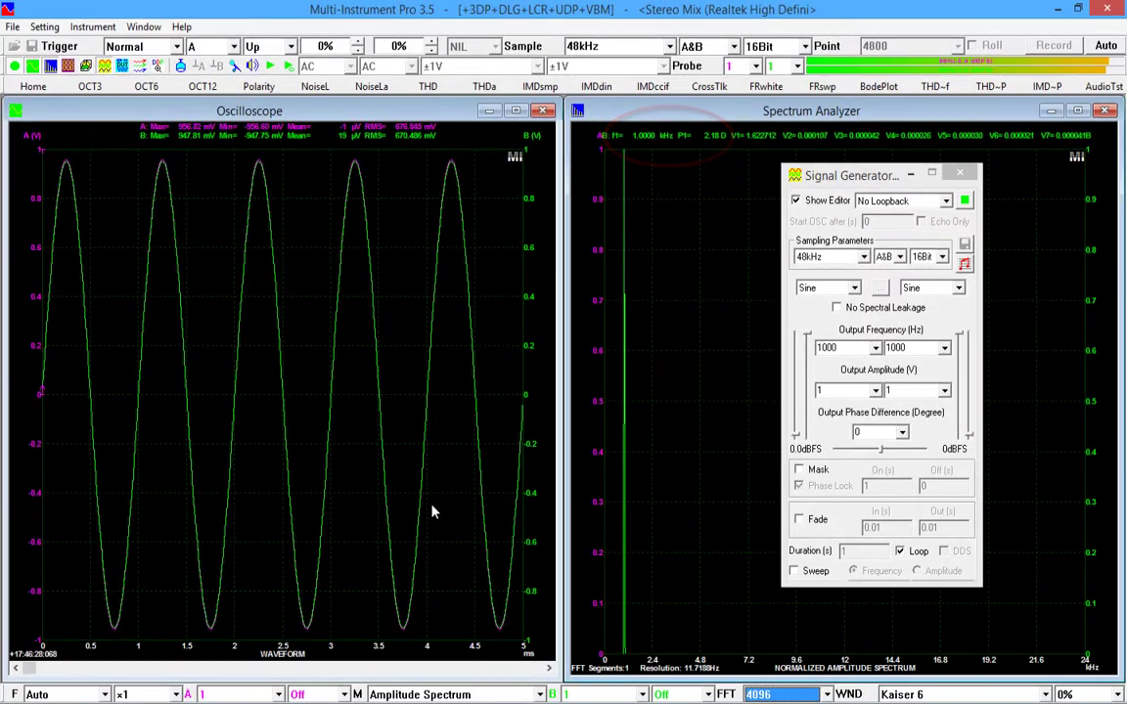
# Switch the oscilloscope to an A vs B Lissajous display and activate the spectrum analyzer.
pyautogui.click(504, 695)
pyautogui.click(500, 682)
pyautogui.click(603, 253)
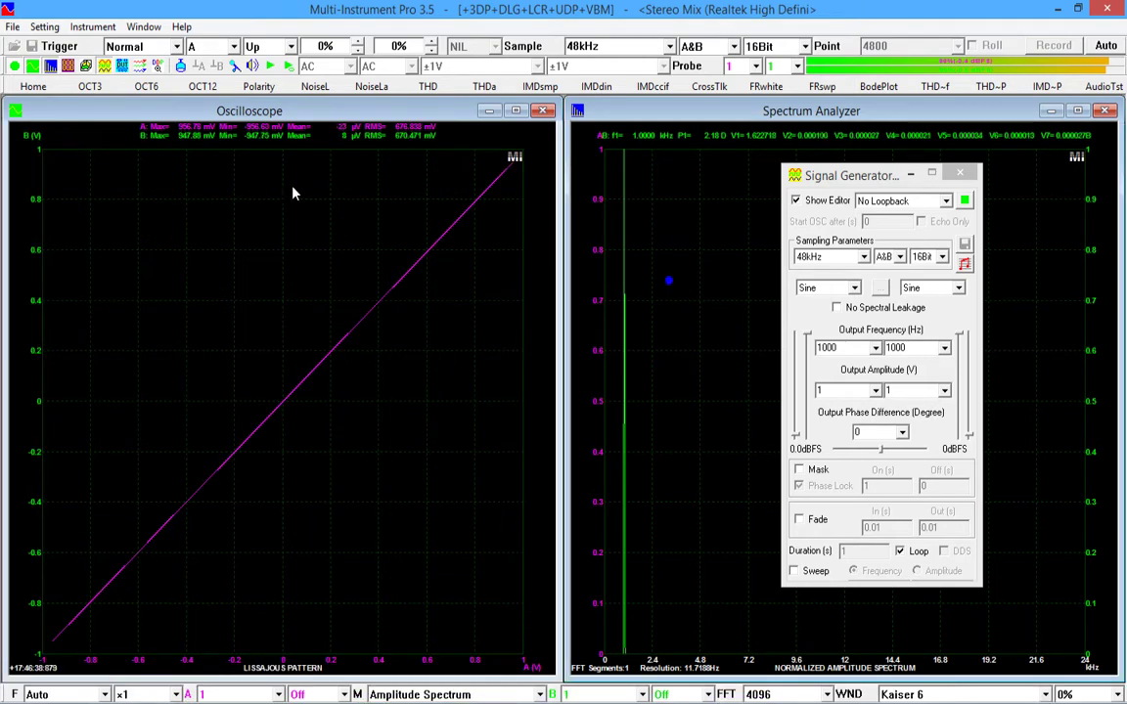
# Add a DDP viewer for f1Phase_A(D) with the alias 'Phase of Ch. A'.
pyautogui.click(157, 66)
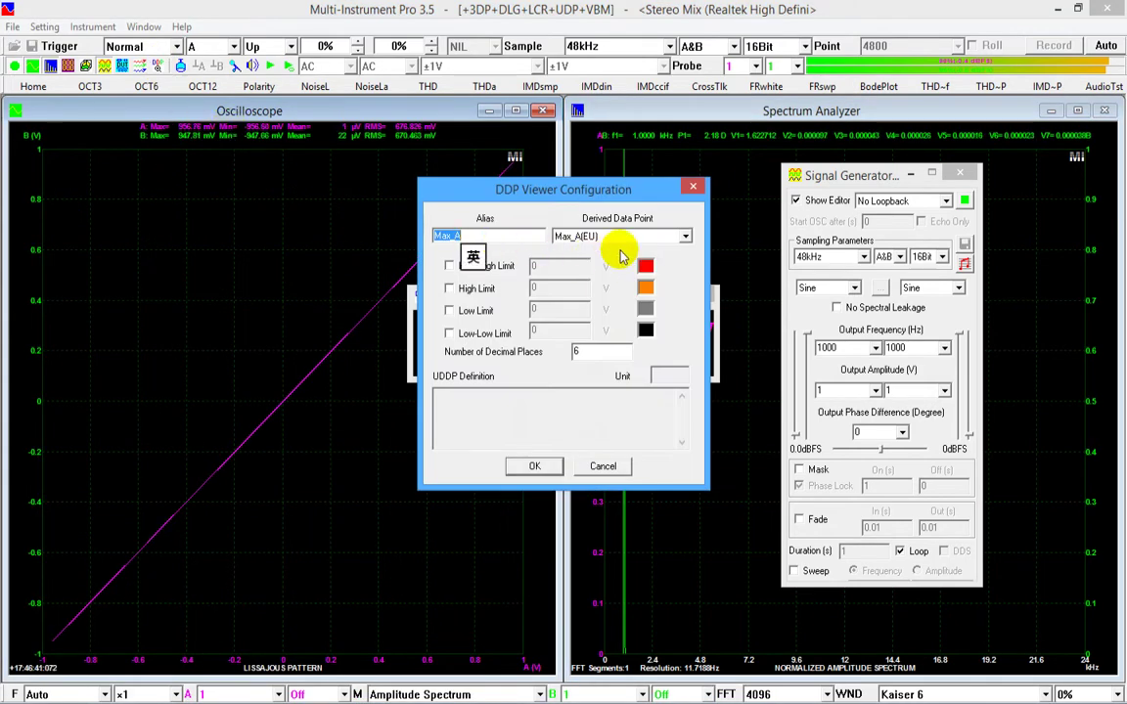
pyautogui.click(684, 236)
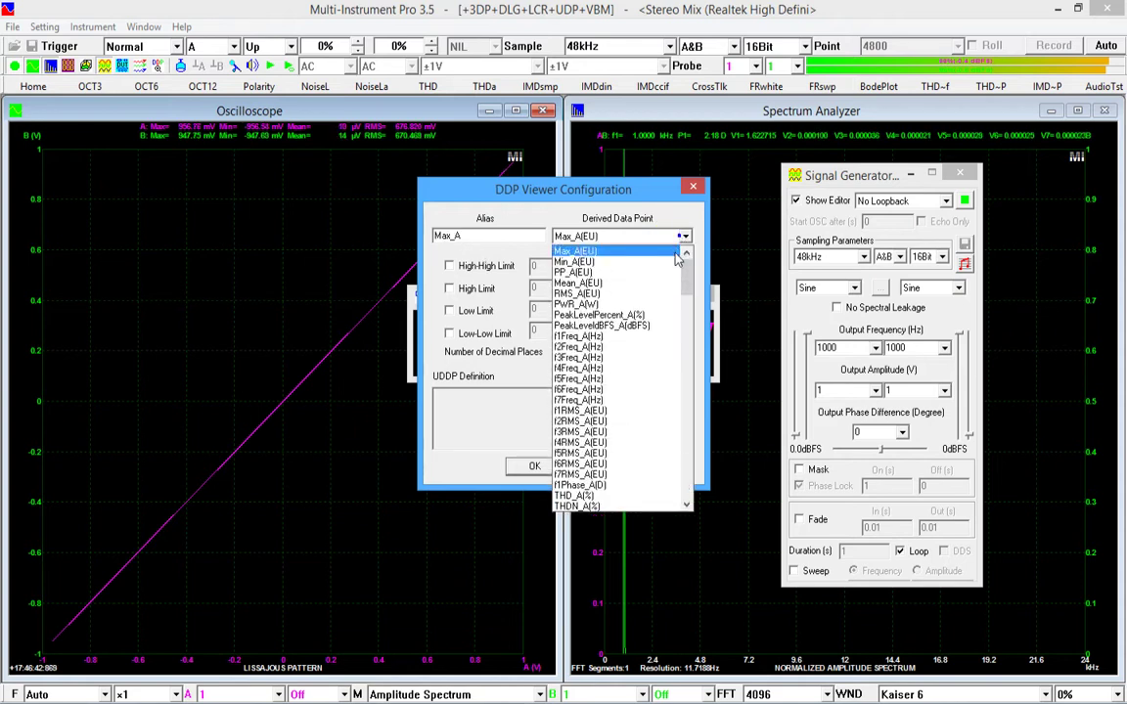
pyautogui.moveTo(689, 256); pyautogui.dragTo(690, 279)
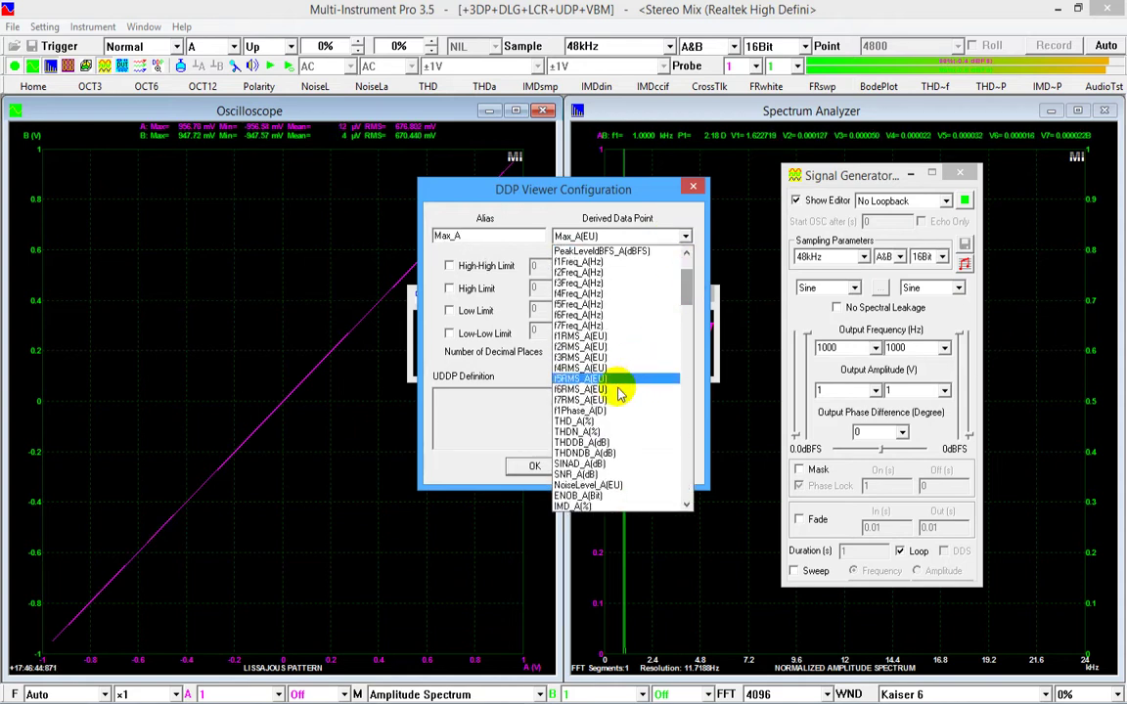
pyautogui.click(611, 407)
pyautogui.doubleClick(460, 236)
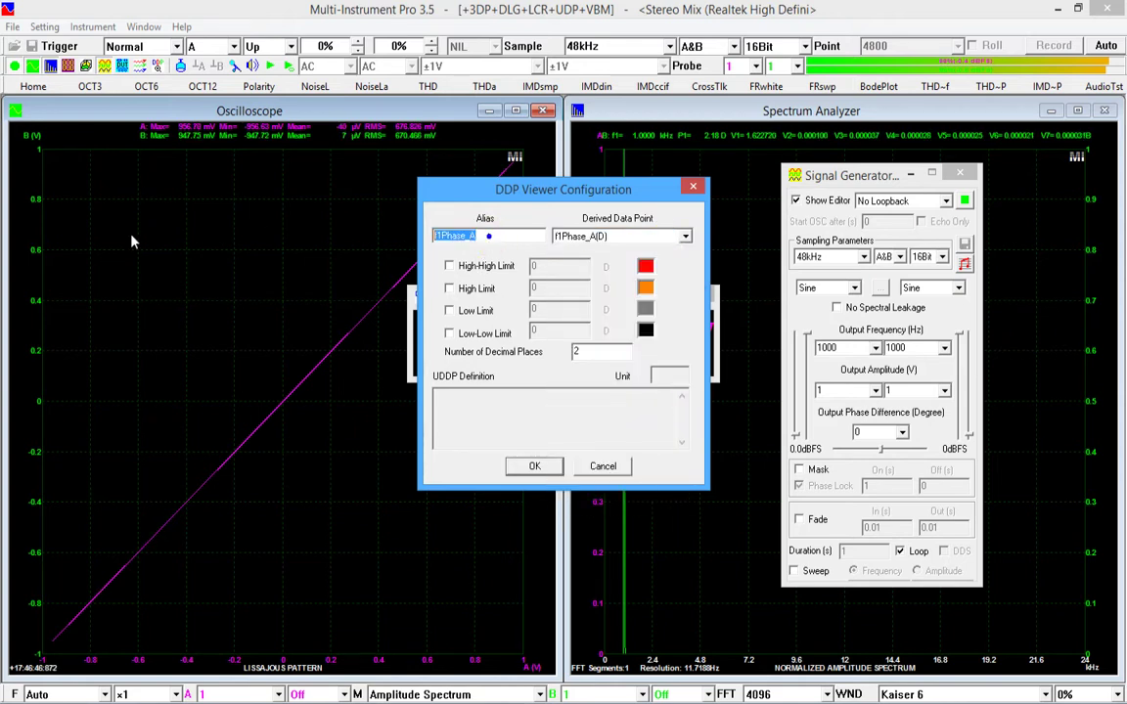
pyautogui.write('P')
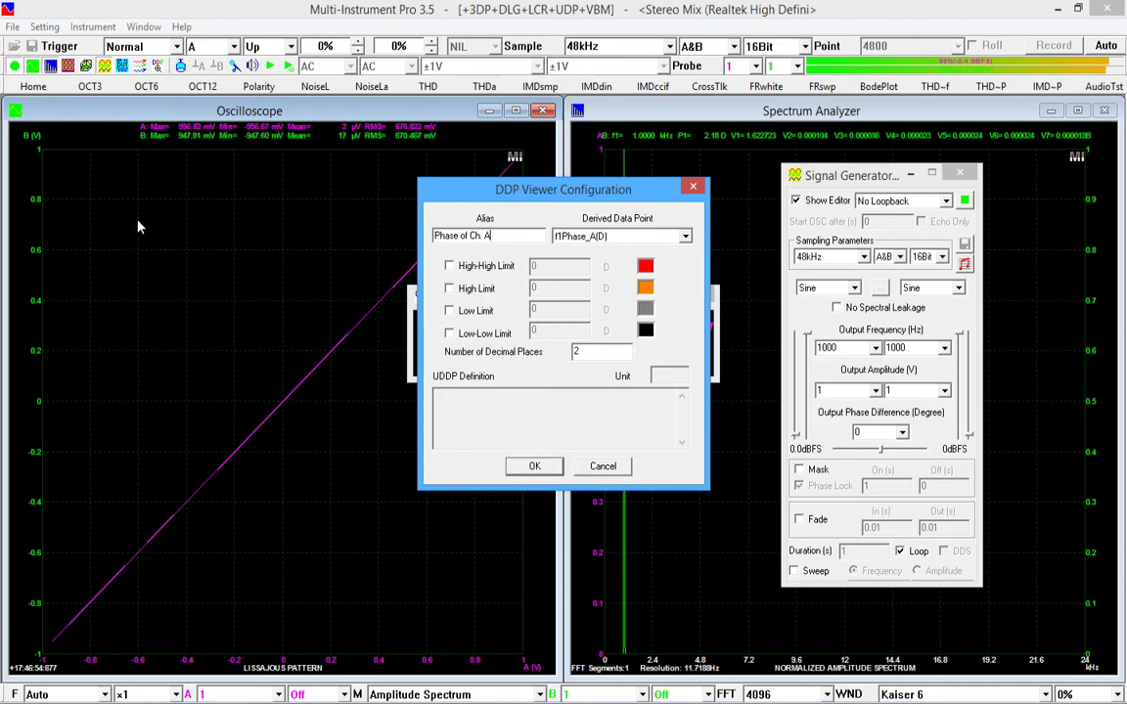
pyautogui.write('hase of Ch. A')
pyautogui.click(528, 467)
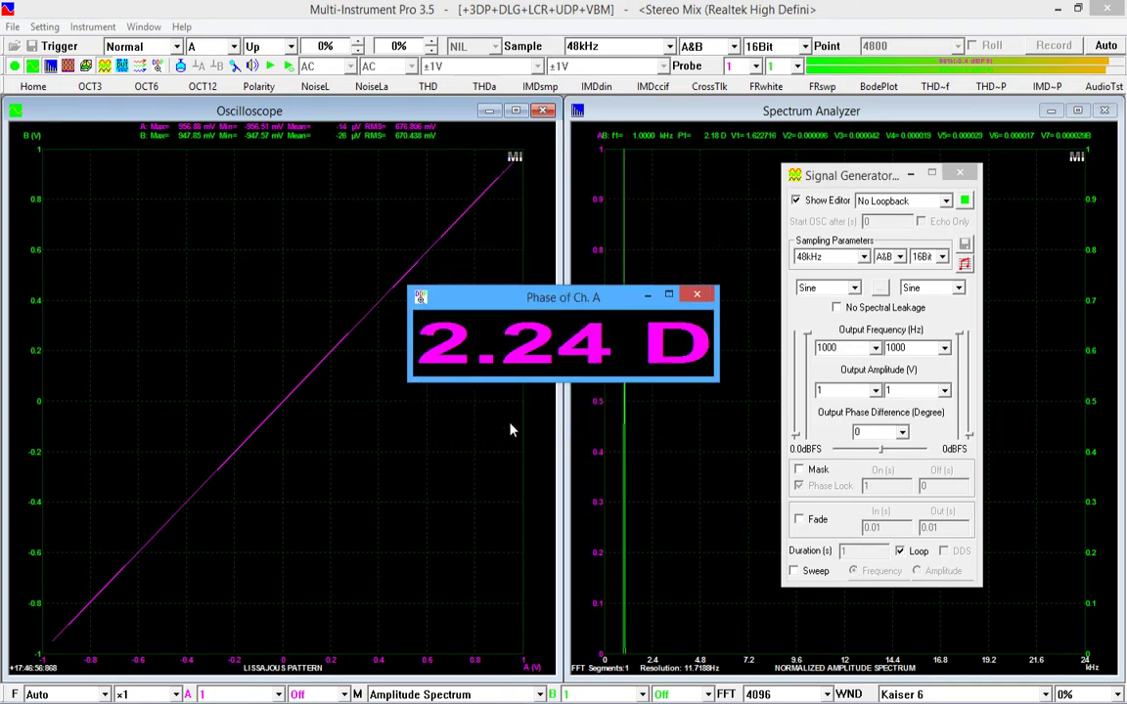
# Add a DDP viewer for f1Phase_B(D) aliased 'Phase of Ch. B', placed below Ch. A.
pyautogui.click(157, 67)
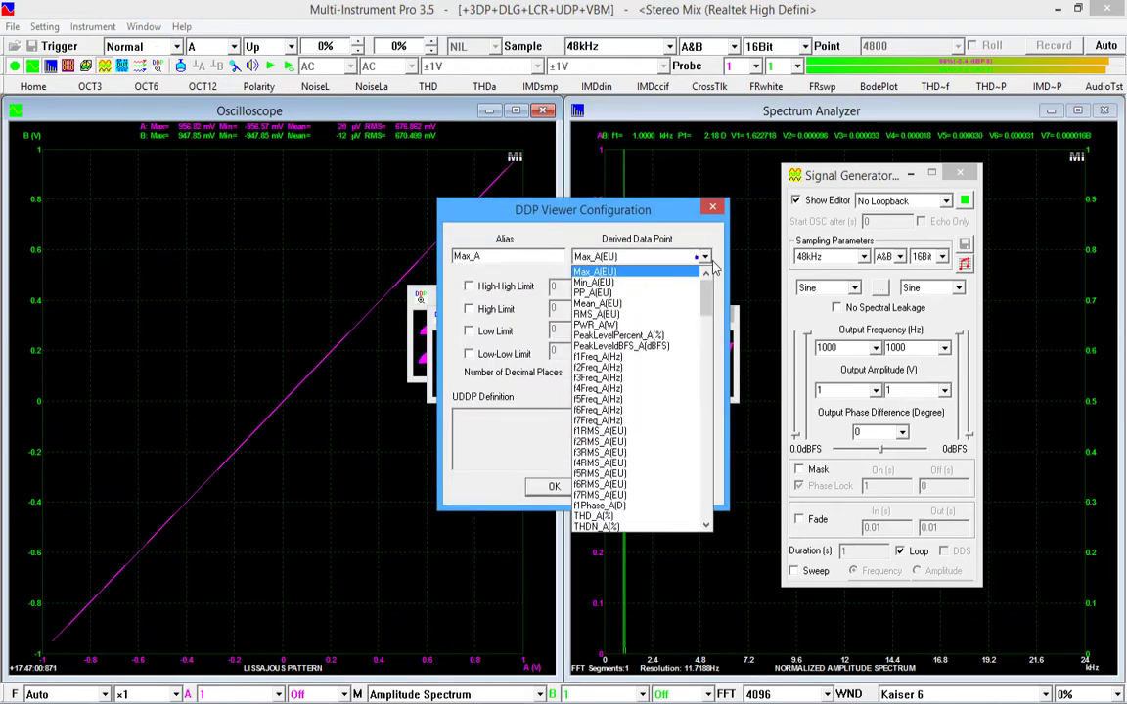
pyautogui.moveTo(713, 298); pyautogui.dragTo(720, 399)
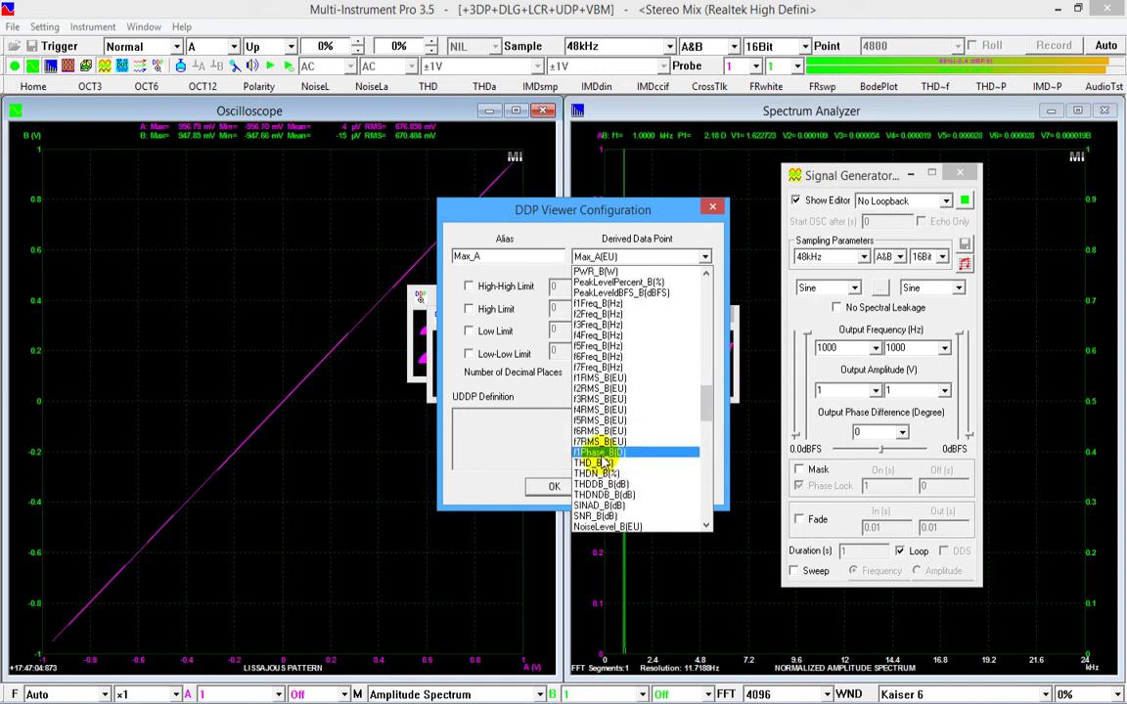
pyautogui.click(604, 453)
pyautogui.doubleClick(518, 256)
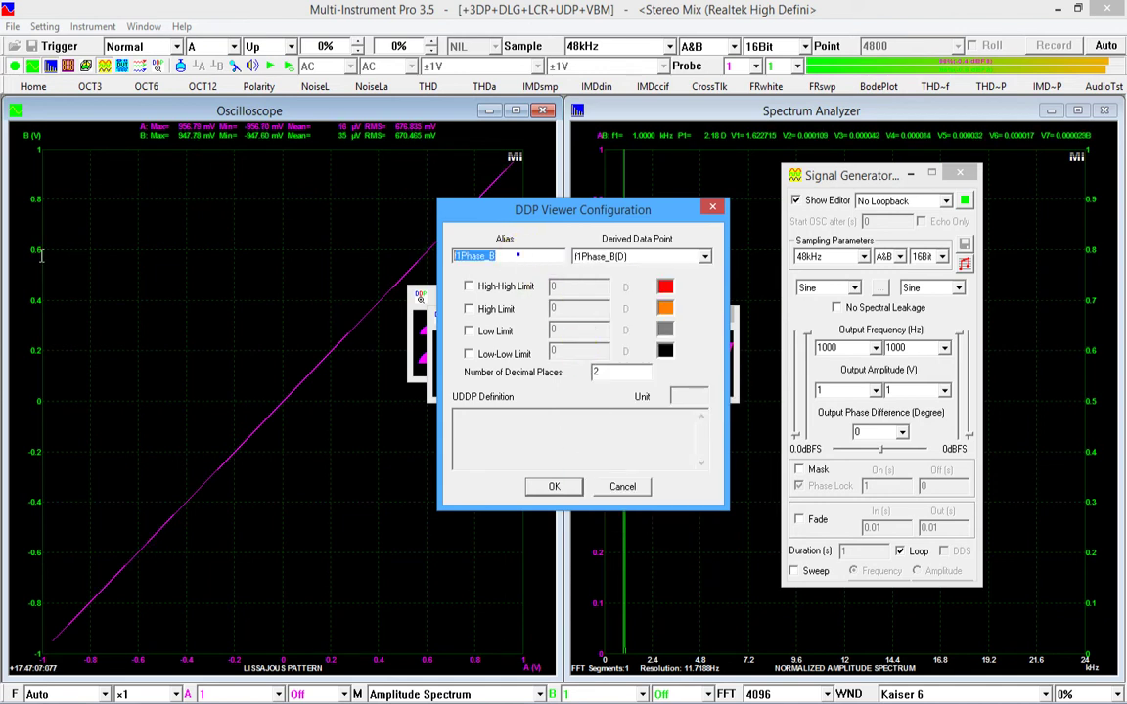
pyautogui.write('Pha')
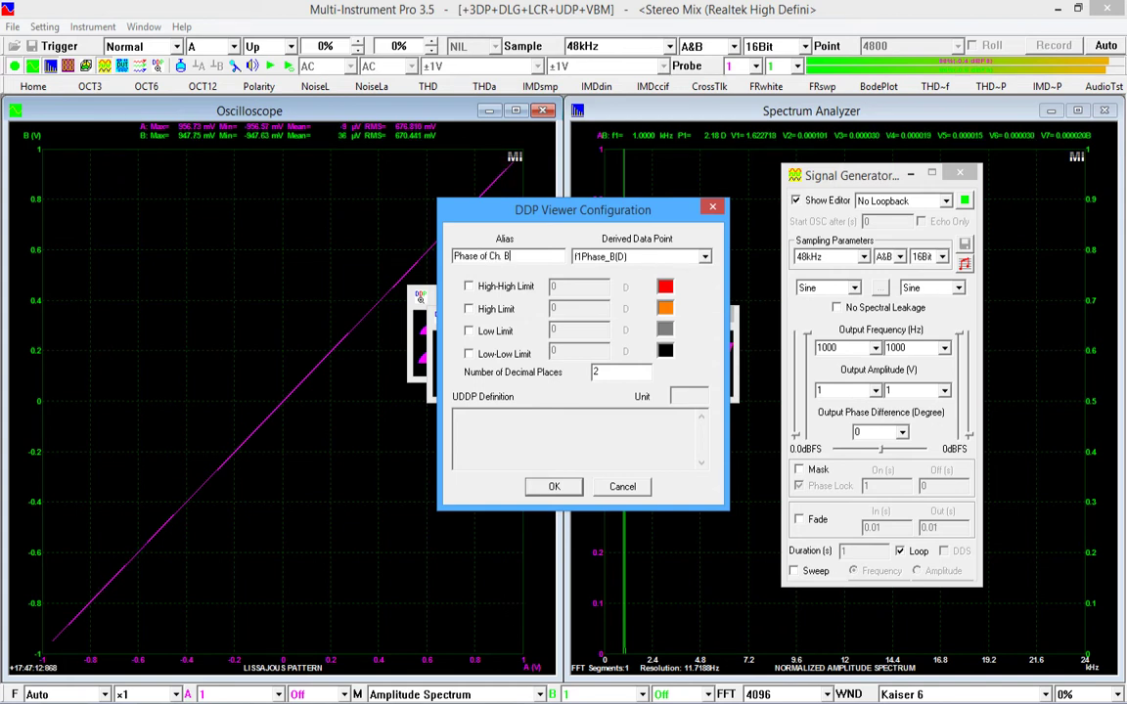
pyautogui.click(555, 488)
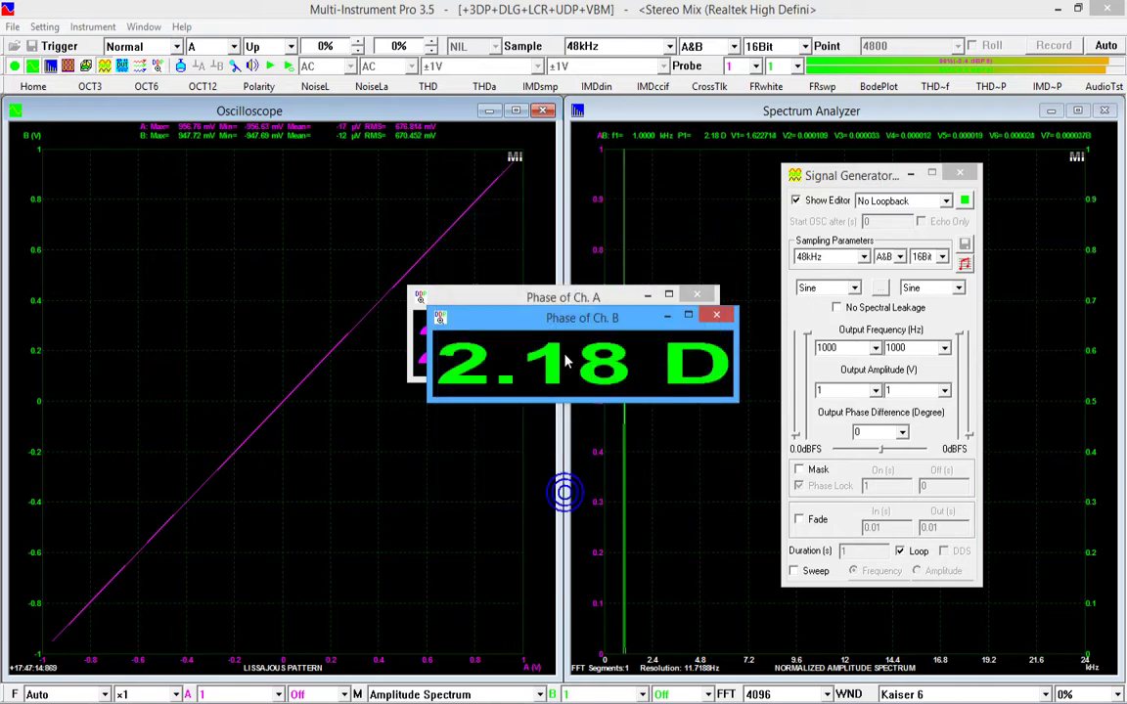
pyautogui.moveTo(572, 328); pyautogui.dragTo(555, 406)
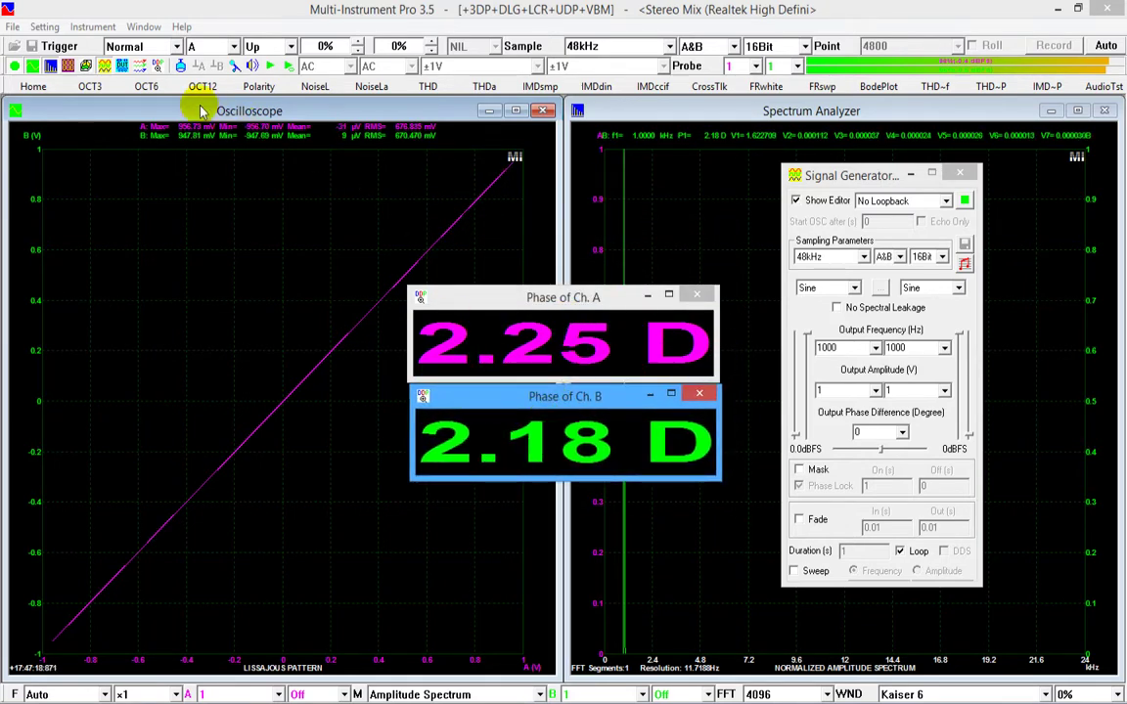
# Define a UDDP3 viewer aliased 'Phase Shift' as [f1Phase_B(D)]-[f1Phase_A(D)].
pyautogui.click(144, 66)
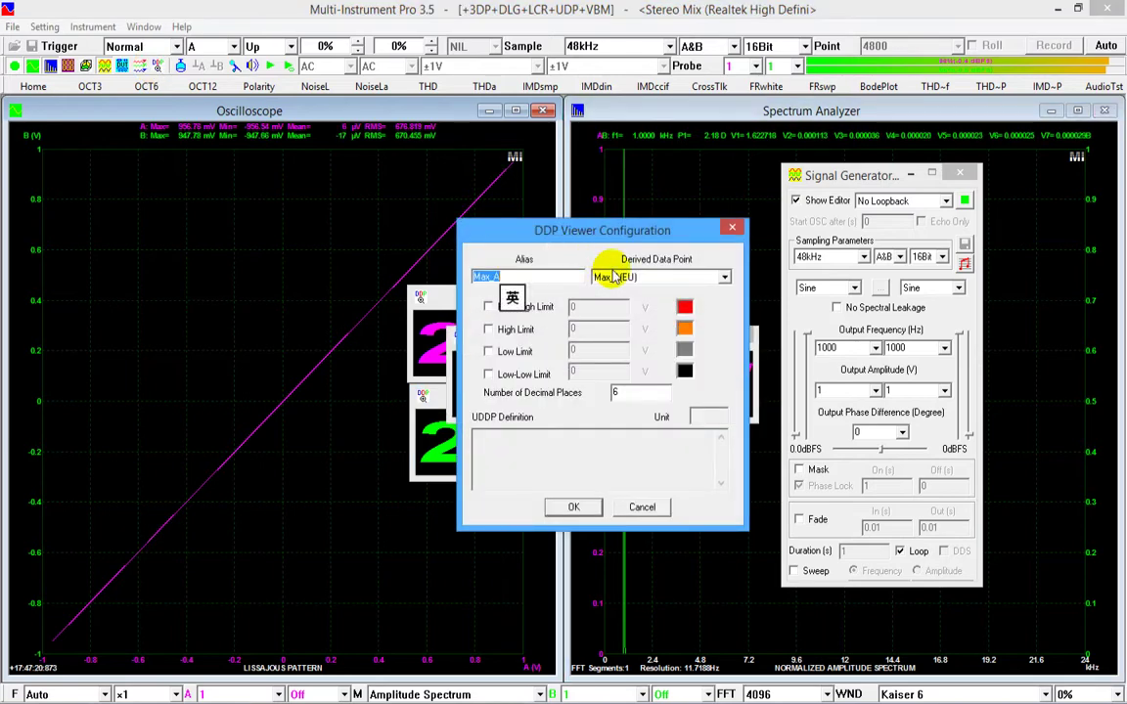
pyautogui.click(613, 277)
pyautogui.moveTo(725, 293); pyautogui.dragTo(735, 516)
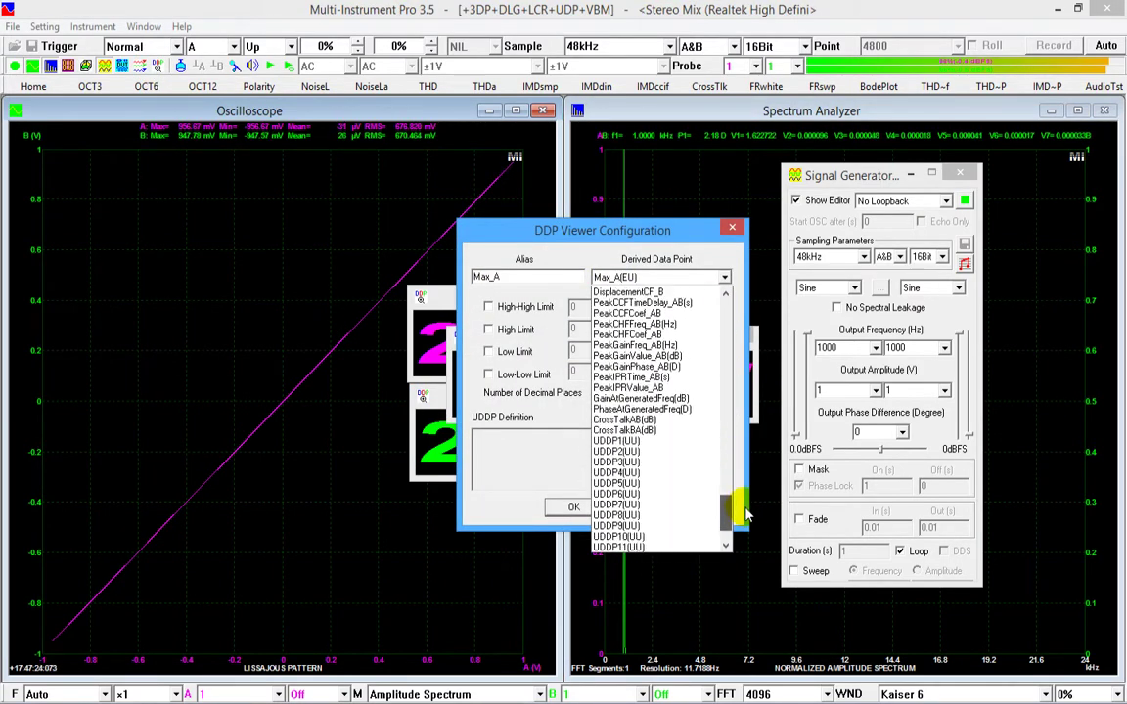
pyautogui.click(689, 464)
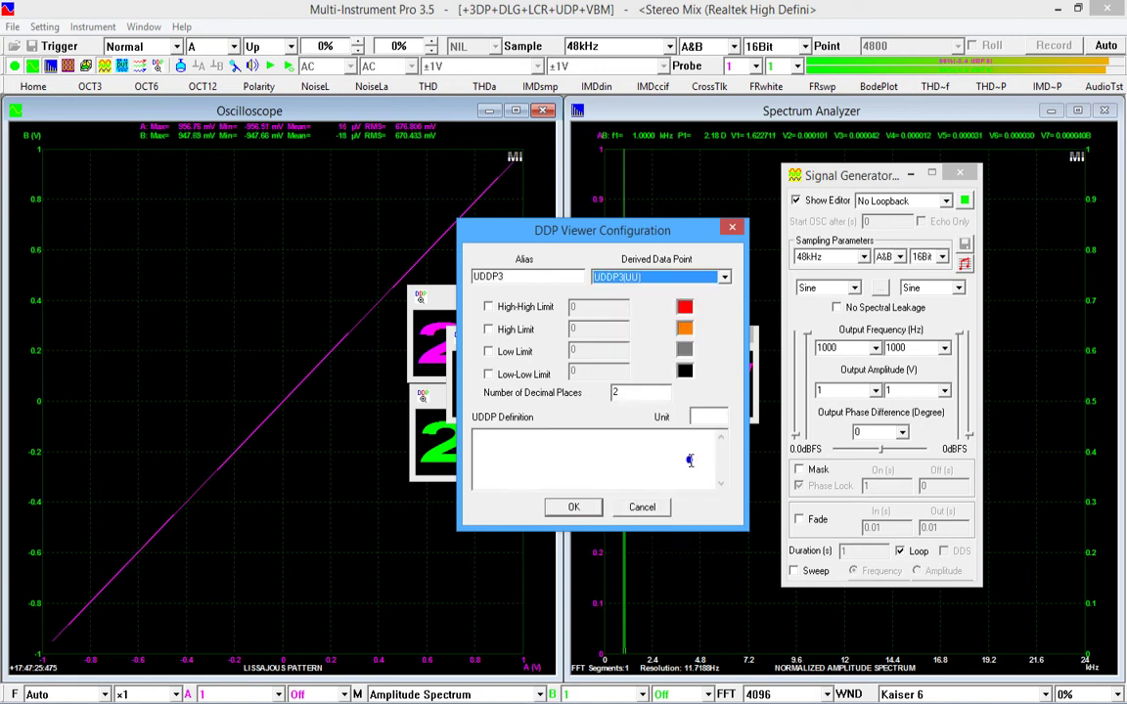
pyautogui.click(528, 276)
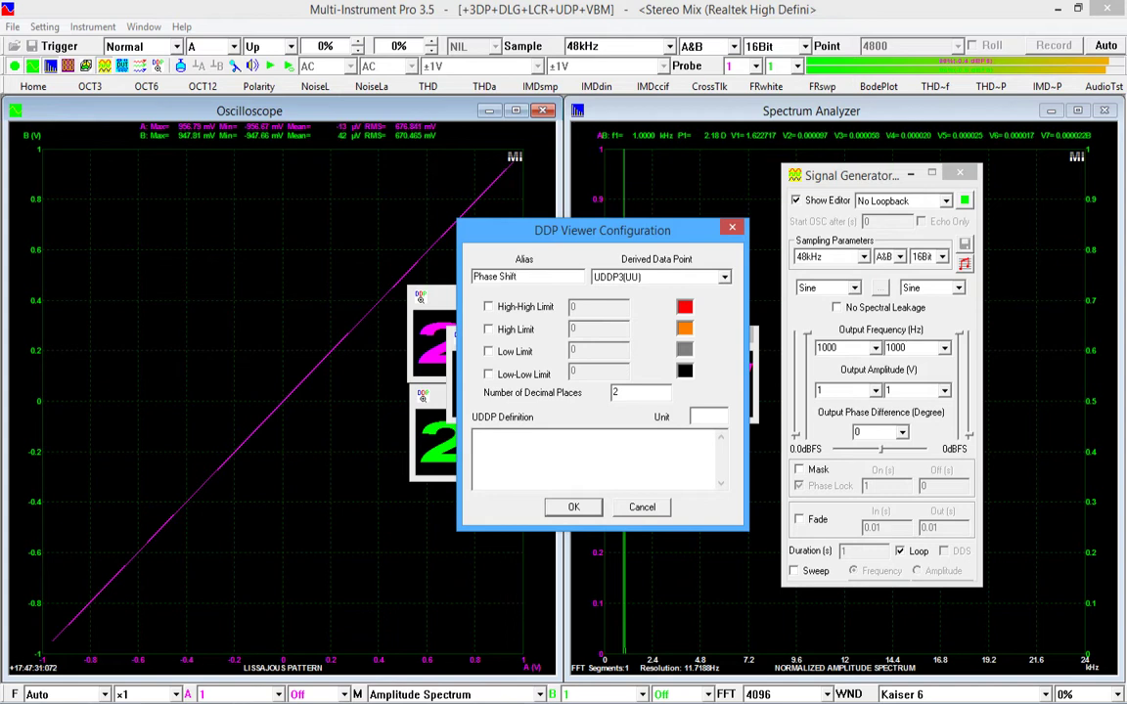
pyautogui.click(577, 464)
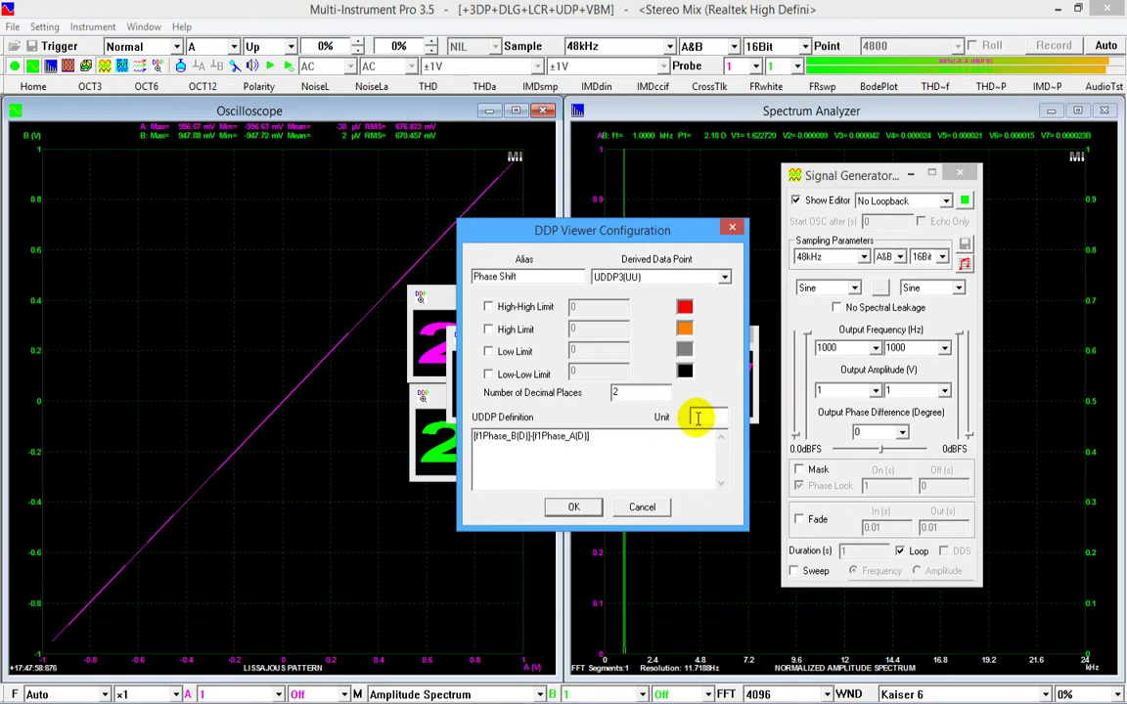
# Confirm the Phase Shift readout, shift the Signal Generator right, and position the Ch. A readout.
pyautogui.click(574, 506)
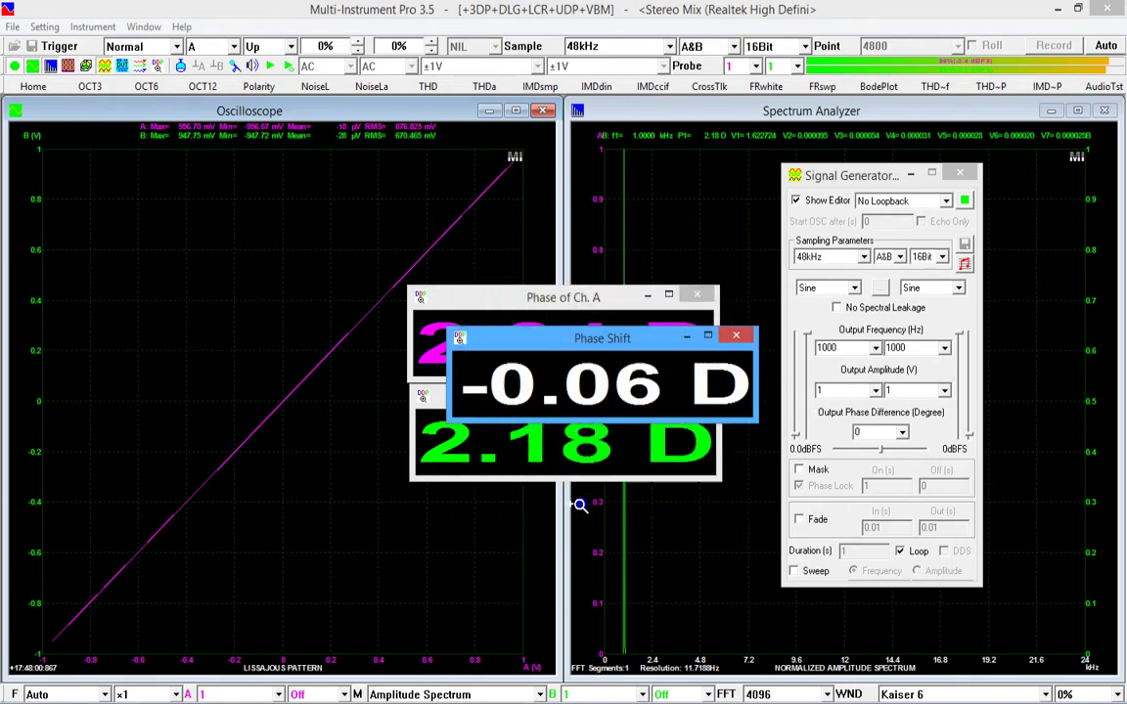
pyautogui.moveTo(556, 277); pyautogui.dragTo(588, 367)
pyautogui.moveTo(853, 182); pyautogui.dragTo(952, 186)
pyautogui.moveTo(548, 298); pyautogui.dragTo(706, 209)
pyautogui.moveTo(566, 203); pyautogui.dragTo(631, 202)
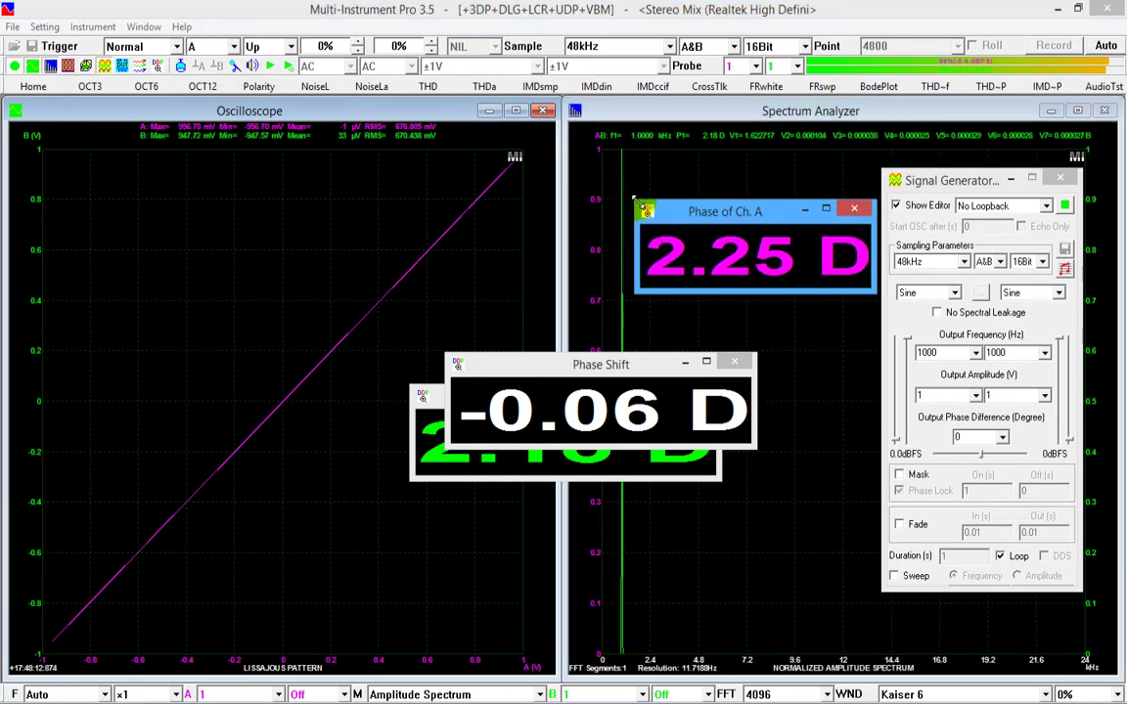
pyautogui.moveTo(745, 211); pyautogui.dragTo(751, 183)
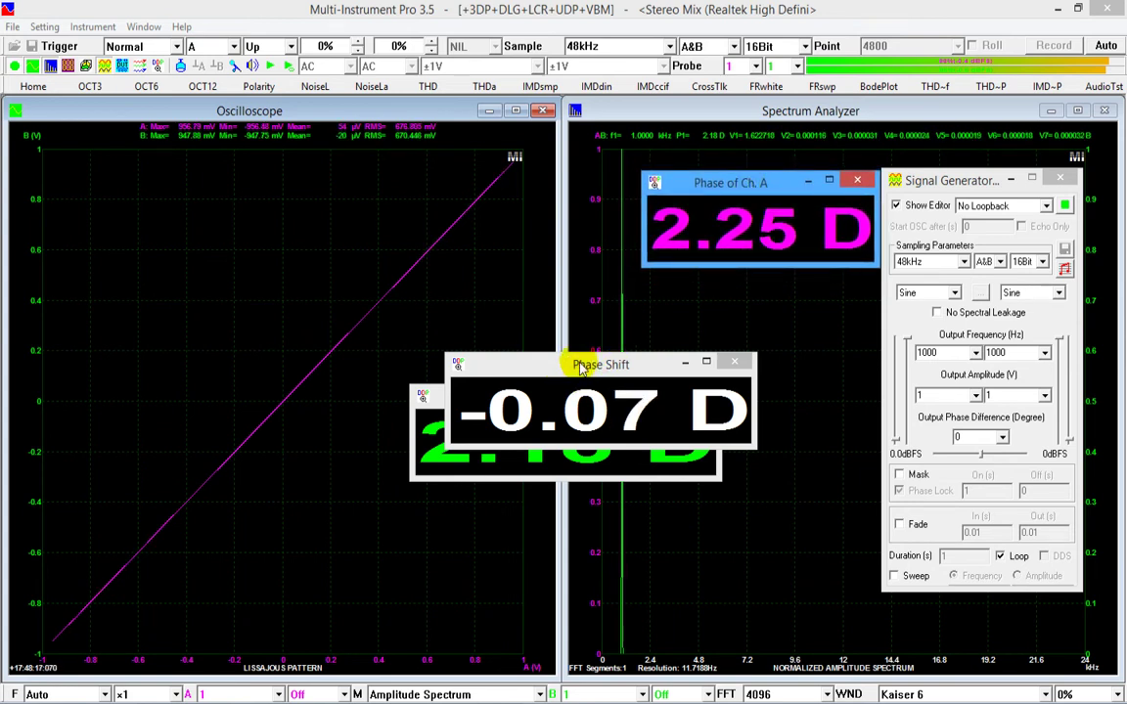
# Stack the Ch. B and Phase Shift readouts below Ch. A at matching sizes.
pyautogui.moveTo(580, 368); pyautogui.dragTo(590, 447)
pyautogui.moveTo(590, 399); pyautogui.dragTo(739, 284)
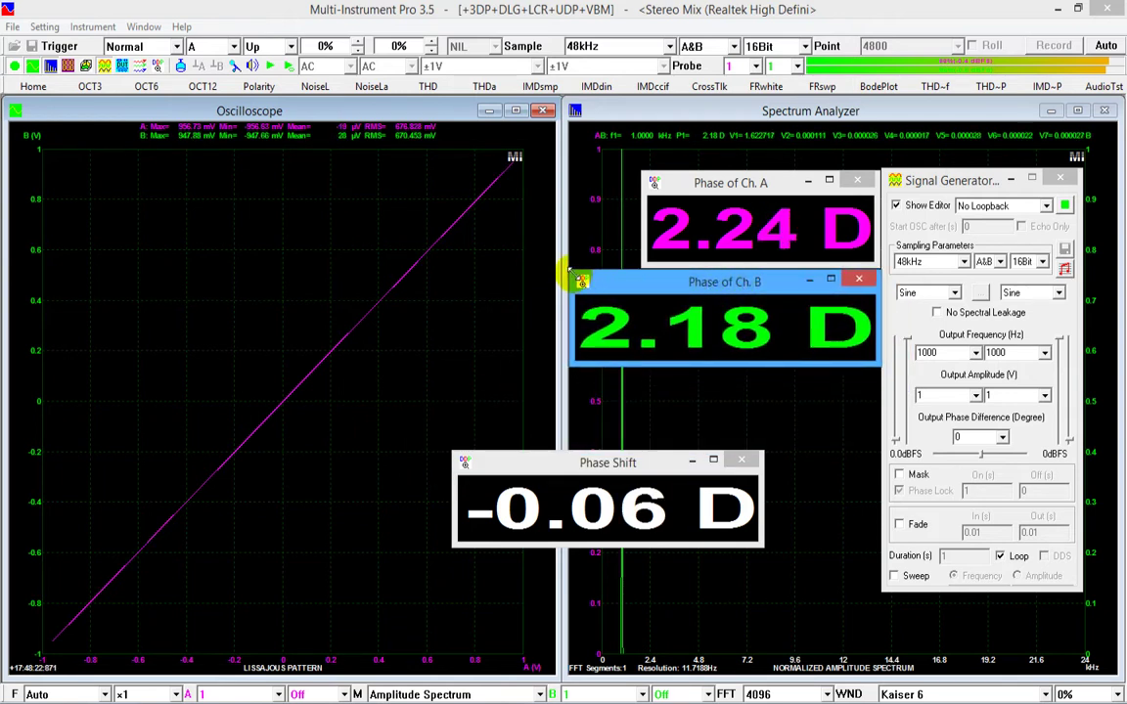
pyautogui.moveTo(572, 273); pyautogui.dragTo(644, 272)
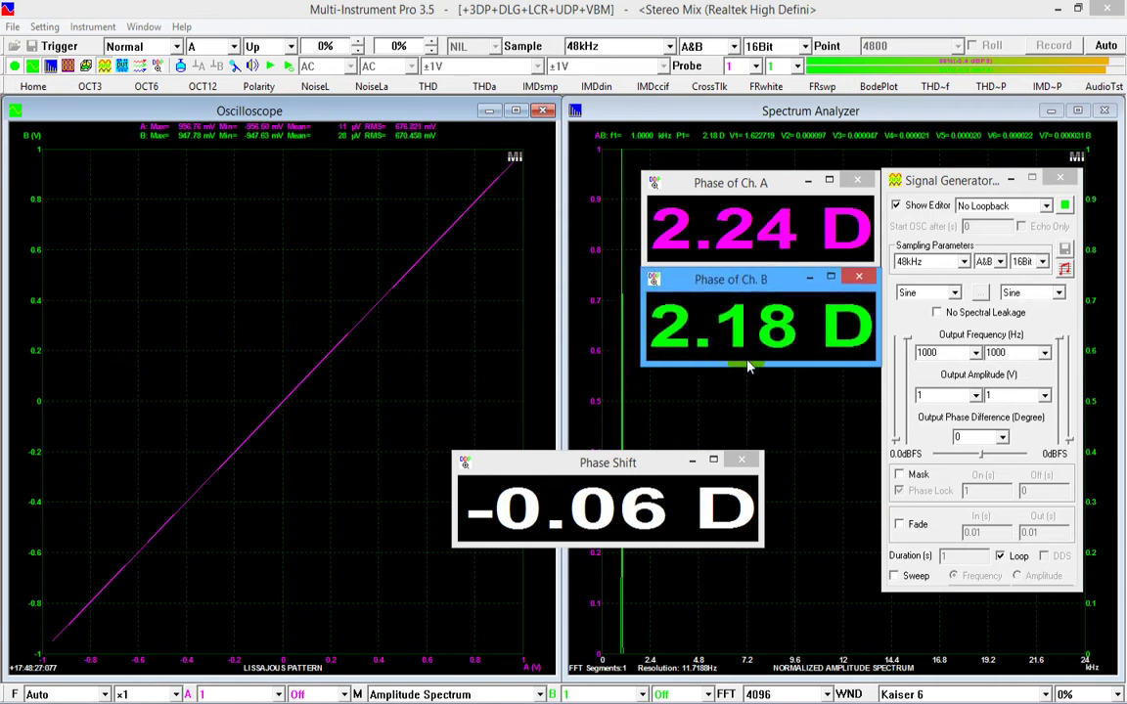
pyautogui.moveTo(747, 365); pyautogui.dragTo(746, 358)
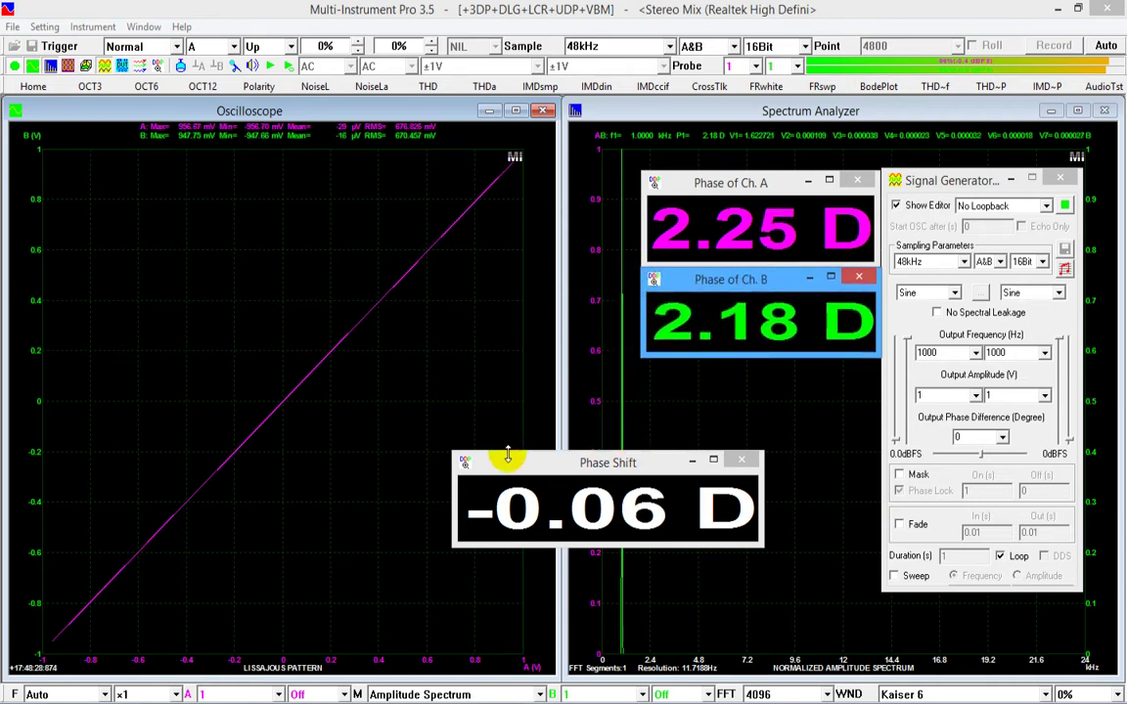
pyautogui.moveTo(460, 455); pyautogui.dragTo(563, 473)
pyautogui.moveTo(631, 489); pyautogui.dragTo(749, 377)
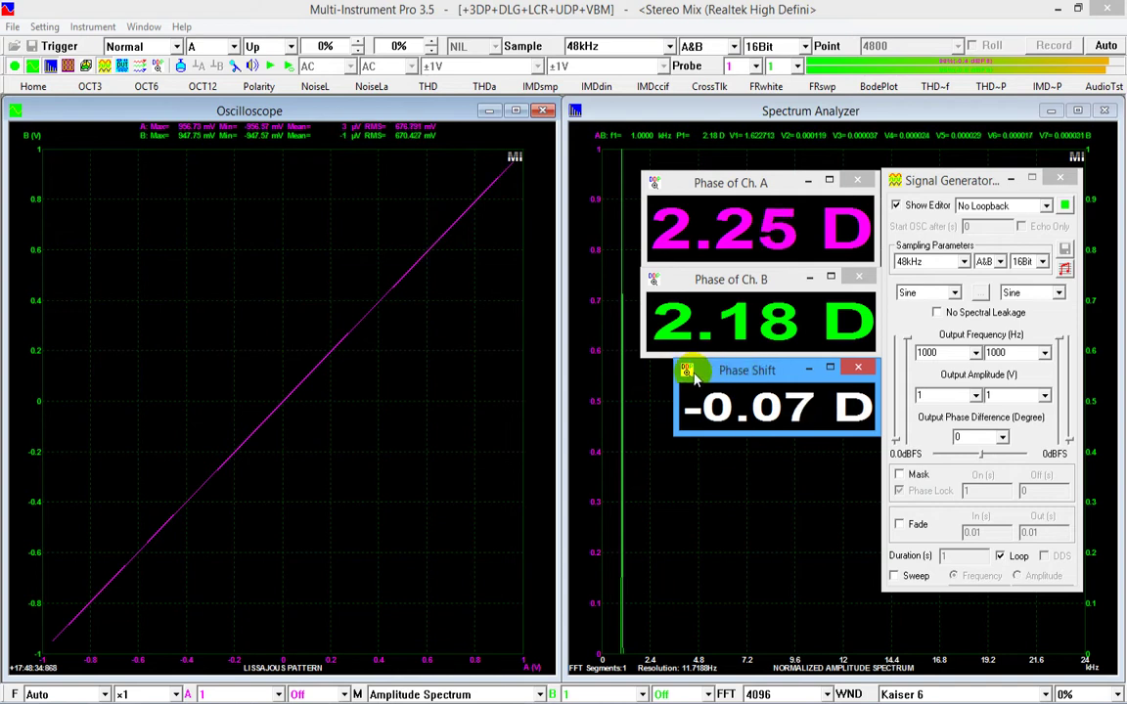
pyautogui.moveTo(682, 433); pyautogui.dragTo(644, 431)
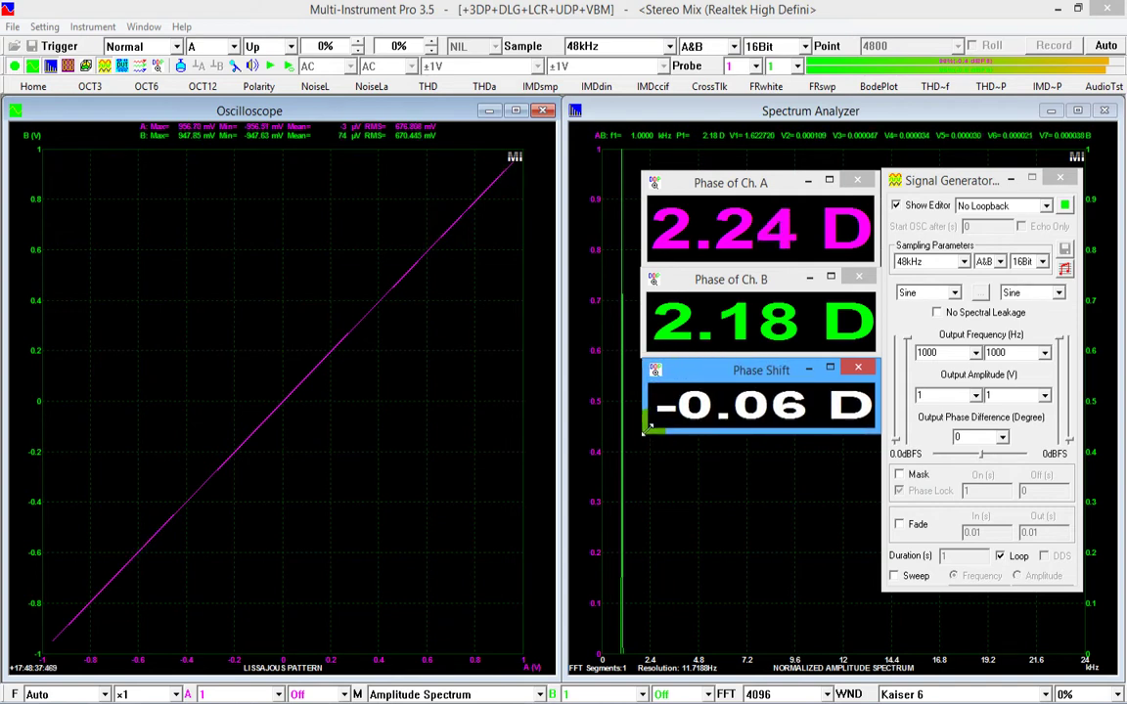
pyautogui.click(1003, 441)
pyautogui.click(976, 519)
pyautogui.moveTo(567, 267); pyautogui.dragTo(558, 267)
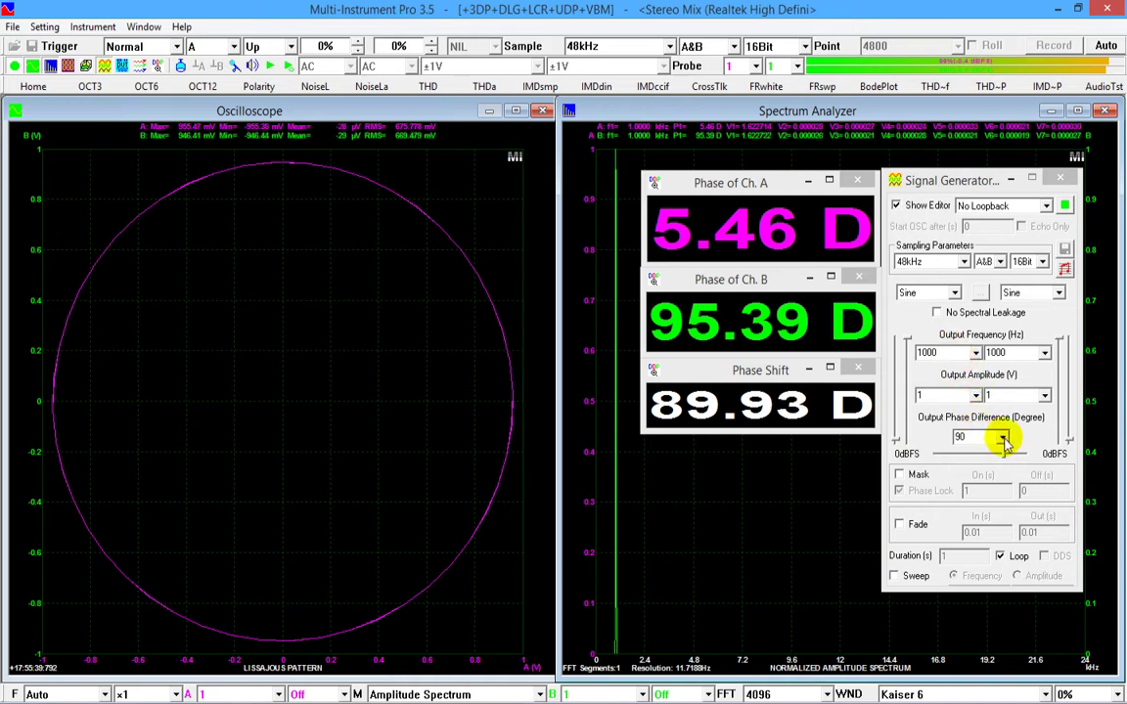
# Change channel A's output frequency from 1000 Hz to 1000.1 Hz.
pyautogui.doubleClick(960, 354)
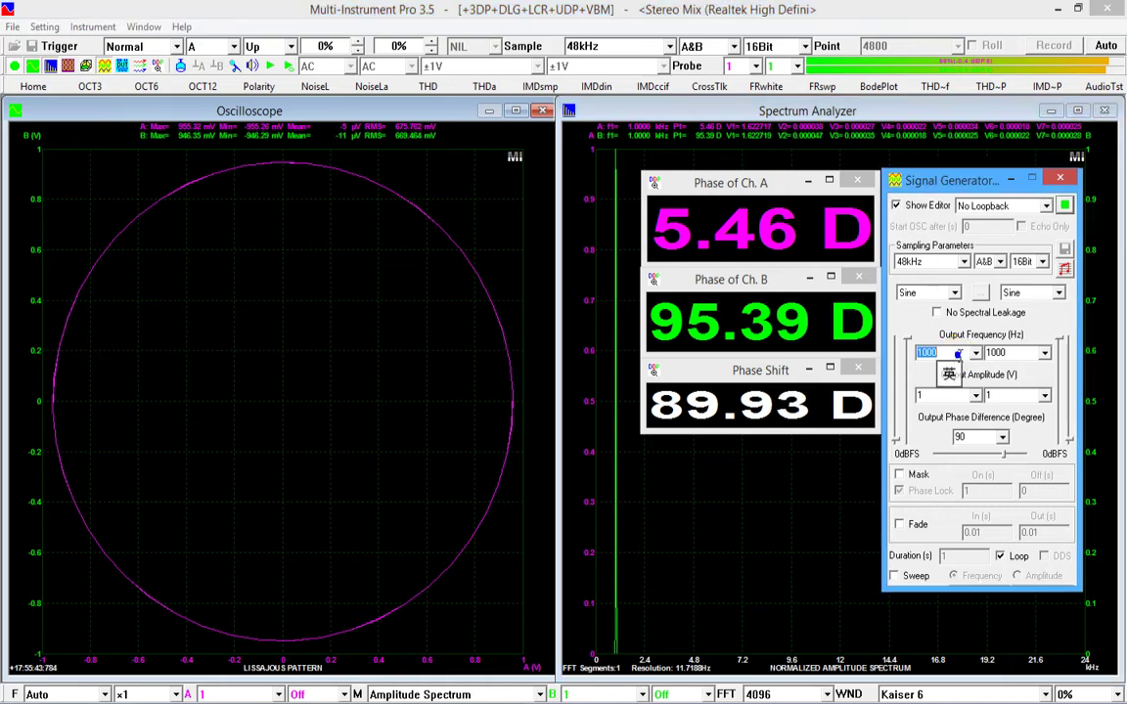
pyautogui.click(957, 462)
pyautogui.write('.1')
pyautogui.press('Return')
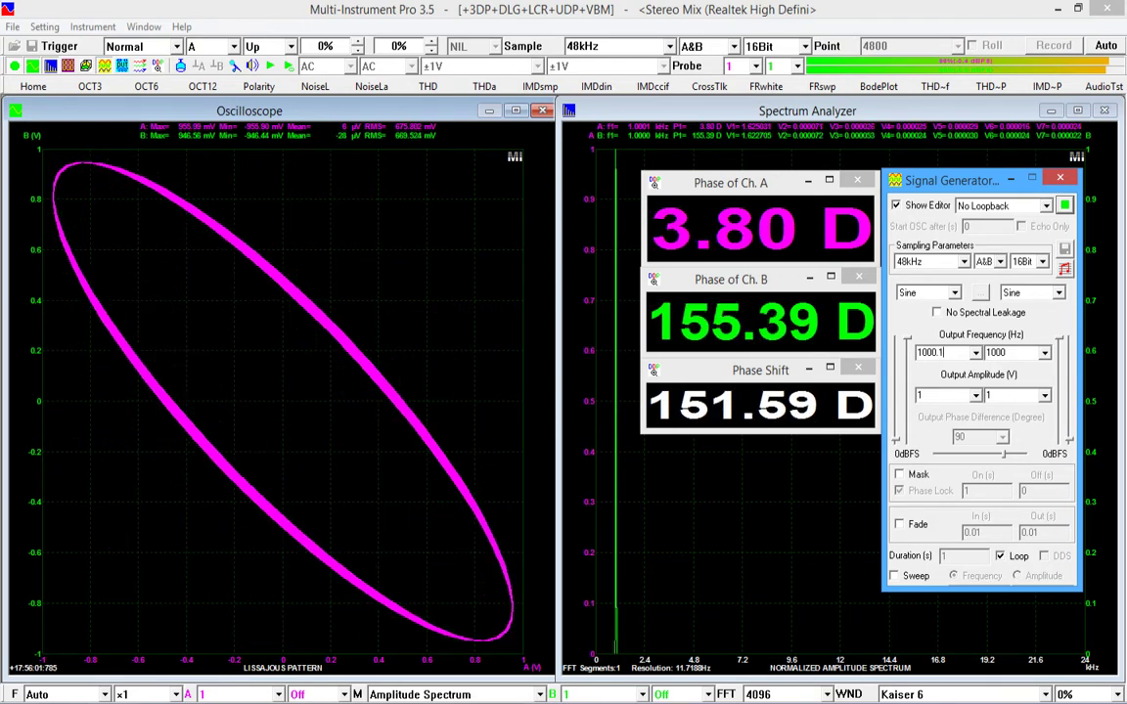
# Stop the generator, switch to MultiTones, and add 1 kHz sines: 0° on A, 90° on B.
pyautogui.click(1065, 205)
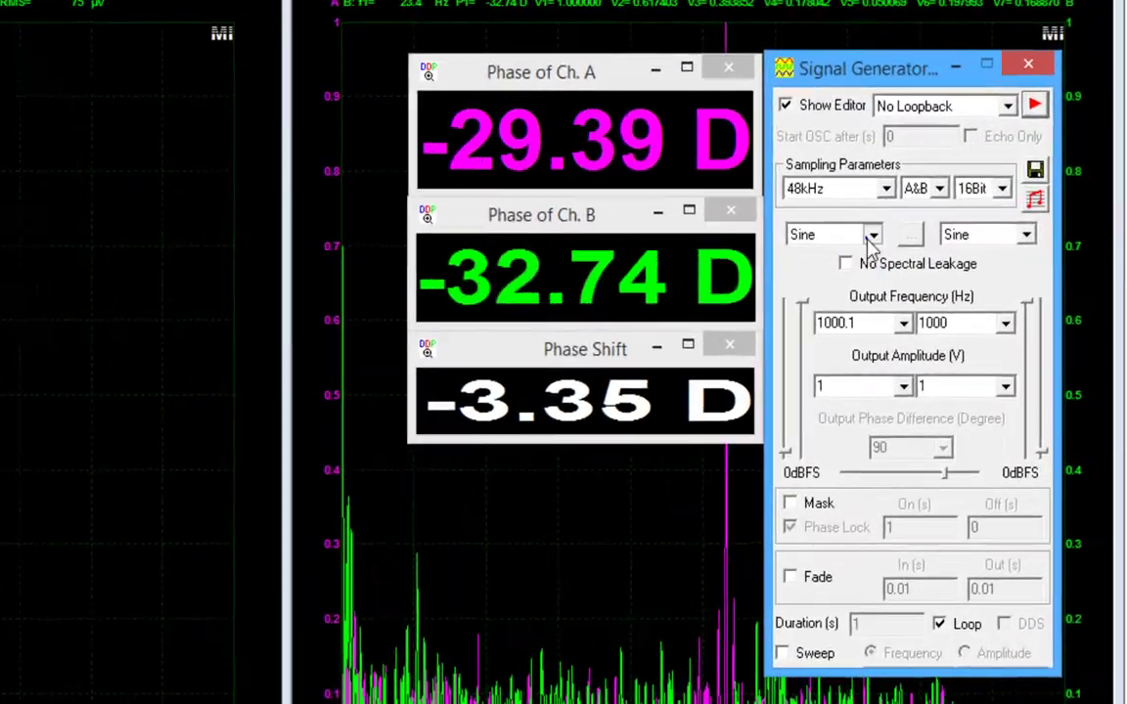
pyautogui.click(955, 293)
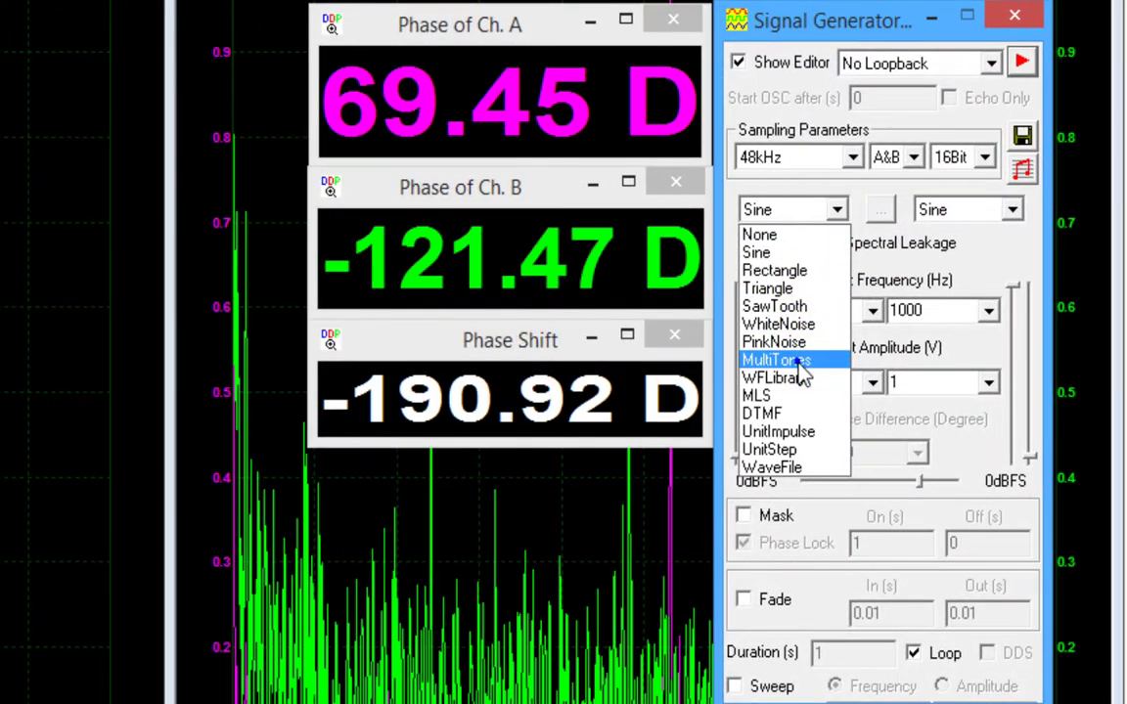
pyautogui.click(794, 360)
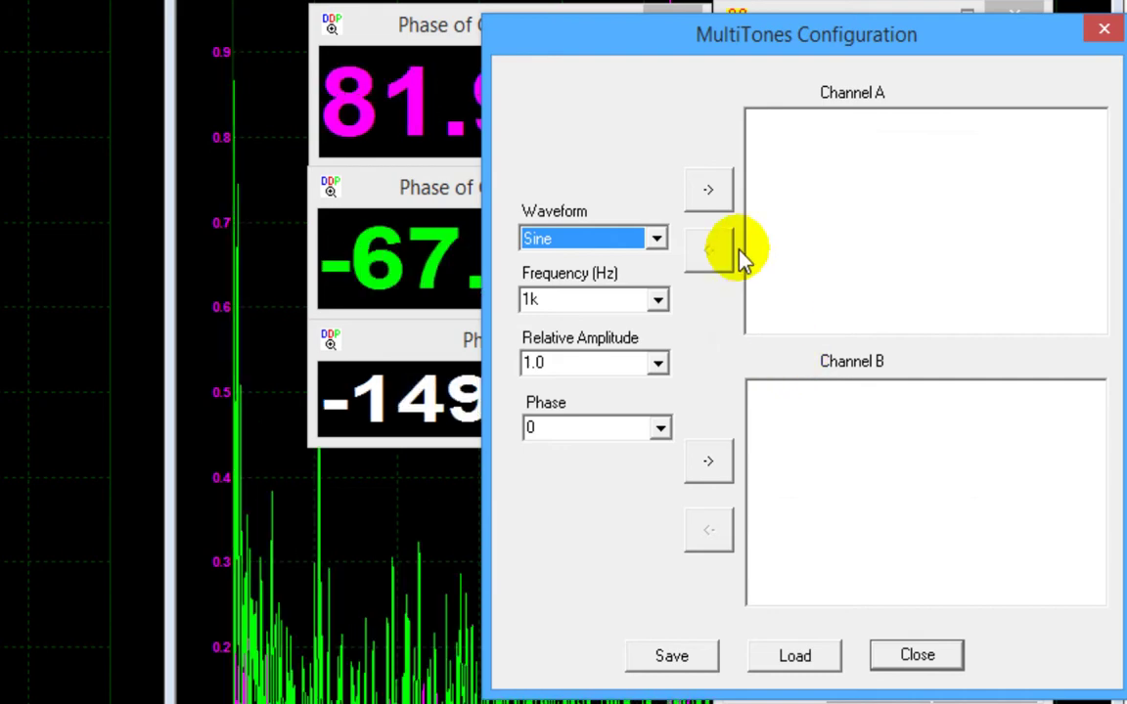
pyautogui.click(710, 189)
pyautogui.click(661, 426)
pyautogui.click(605, 557)
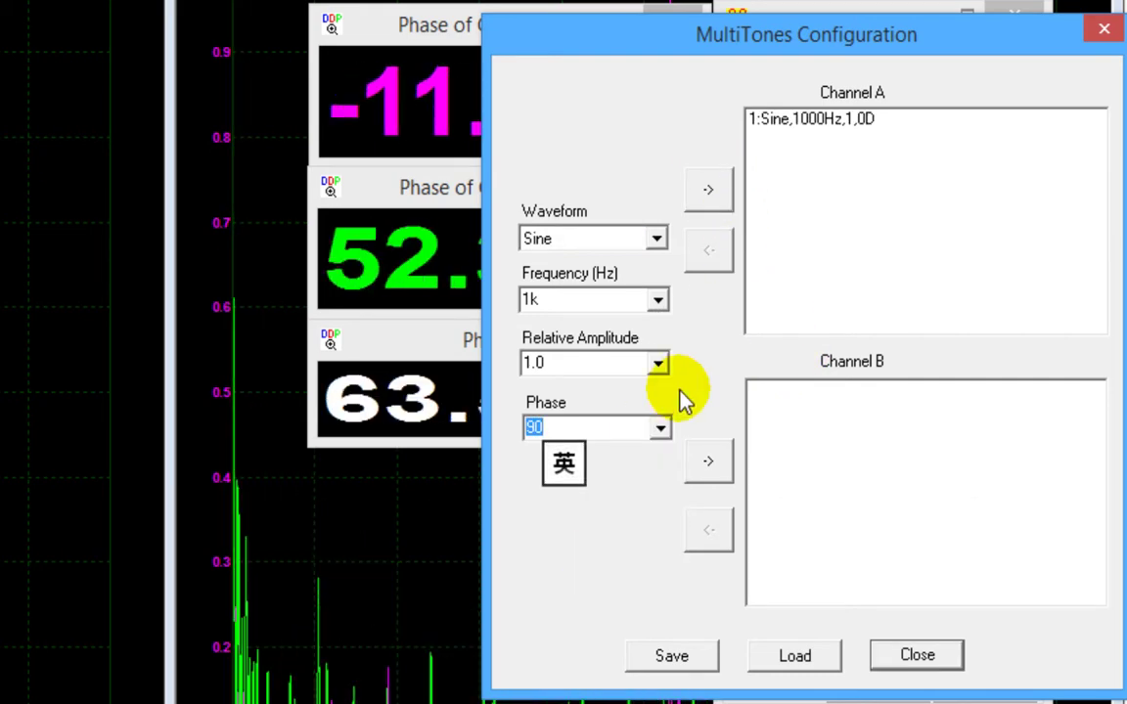
pyautogui.click(707, 464)
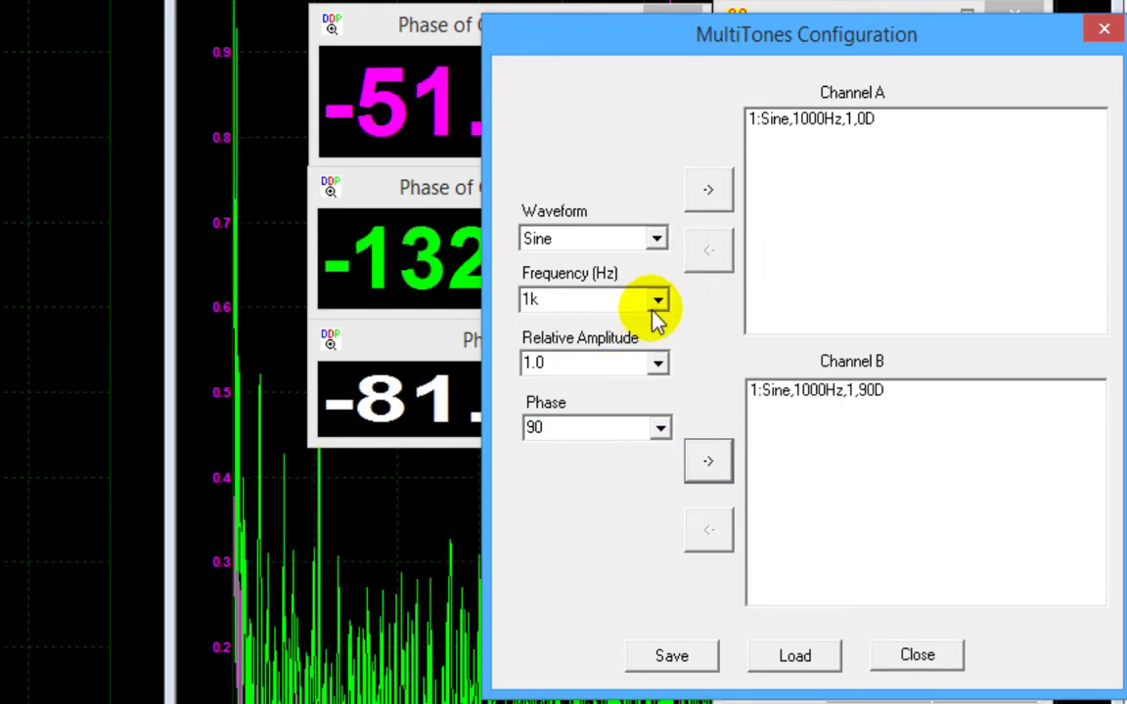
# Add white noise at 0.2 amplitude to both channels and close MultiTones.
pyautogui.click(656, 239)
pyautogui.click(621, 331)
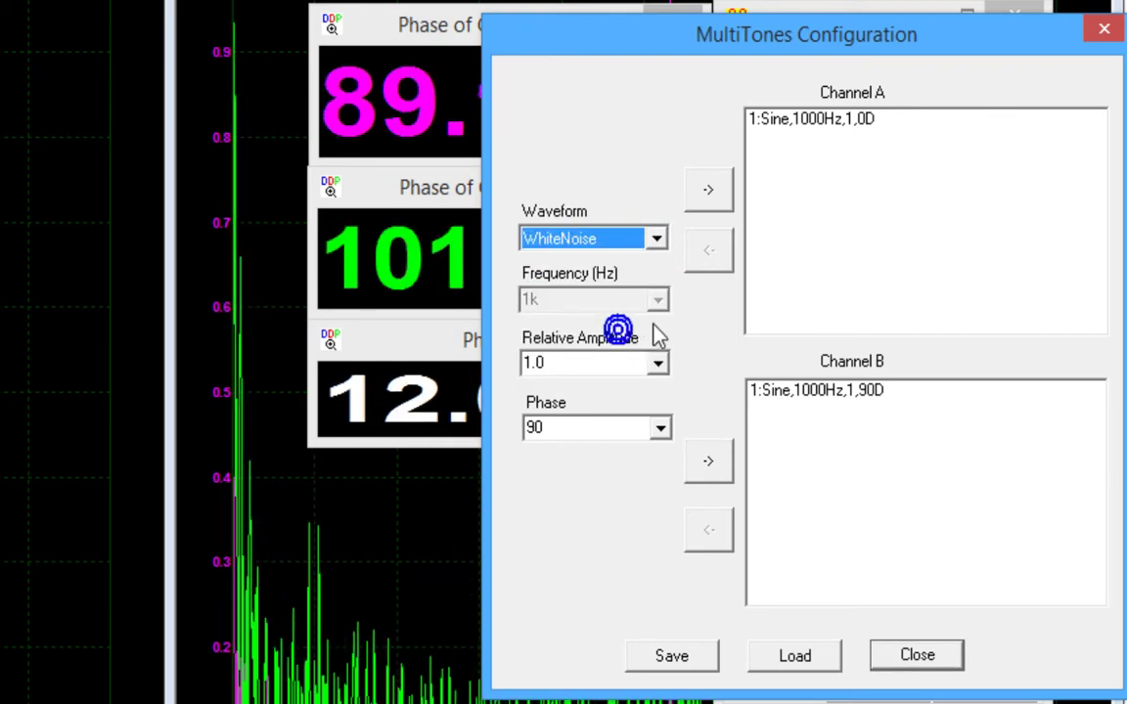
pyautogui.click(658, 363)
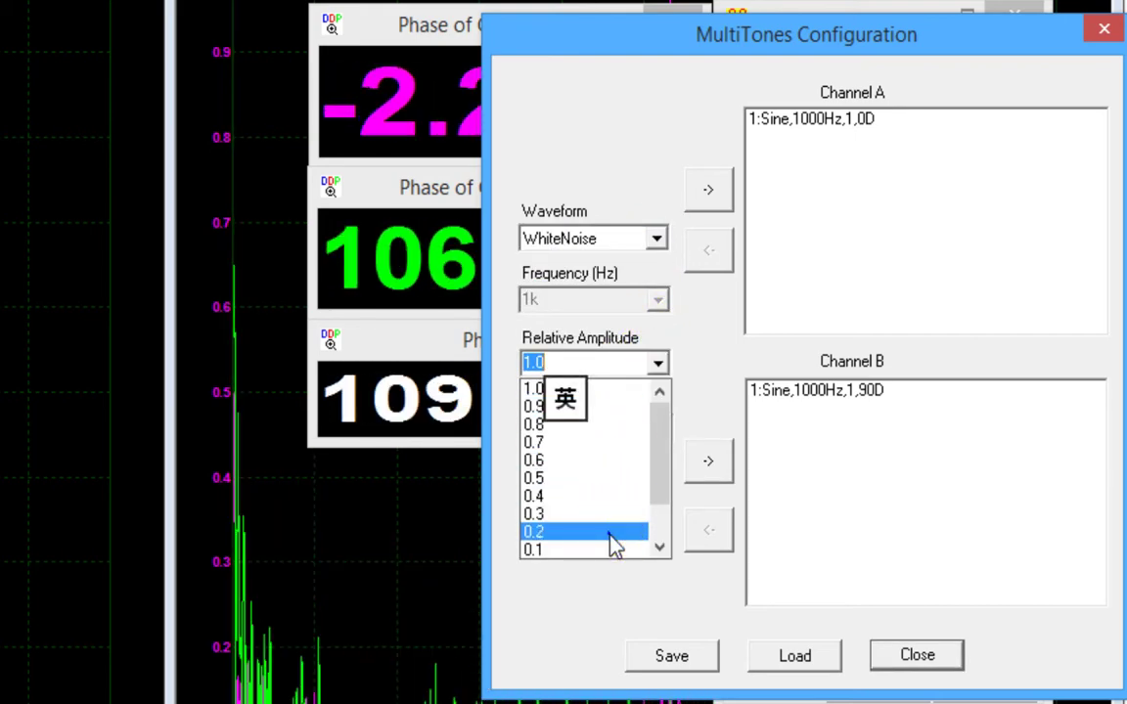
pyautogui.click(610, 534)
pyautogui.click(708, 189)
pyautogui.click(708, 461)
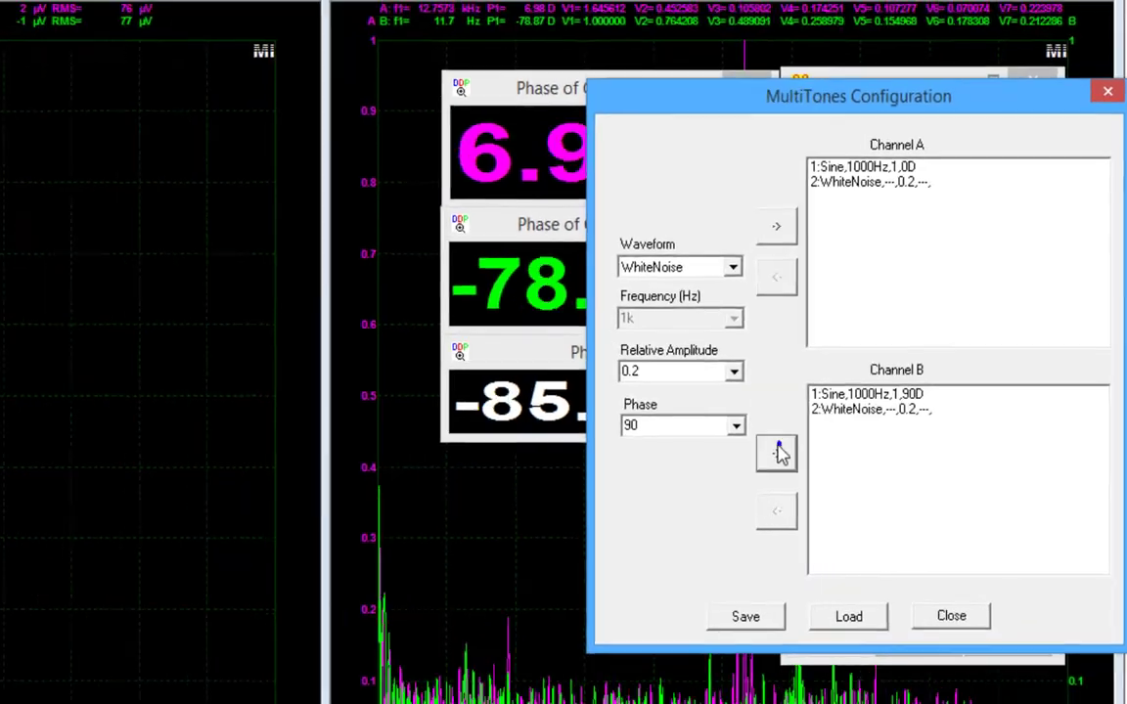
pyautogui.click(951, 615)
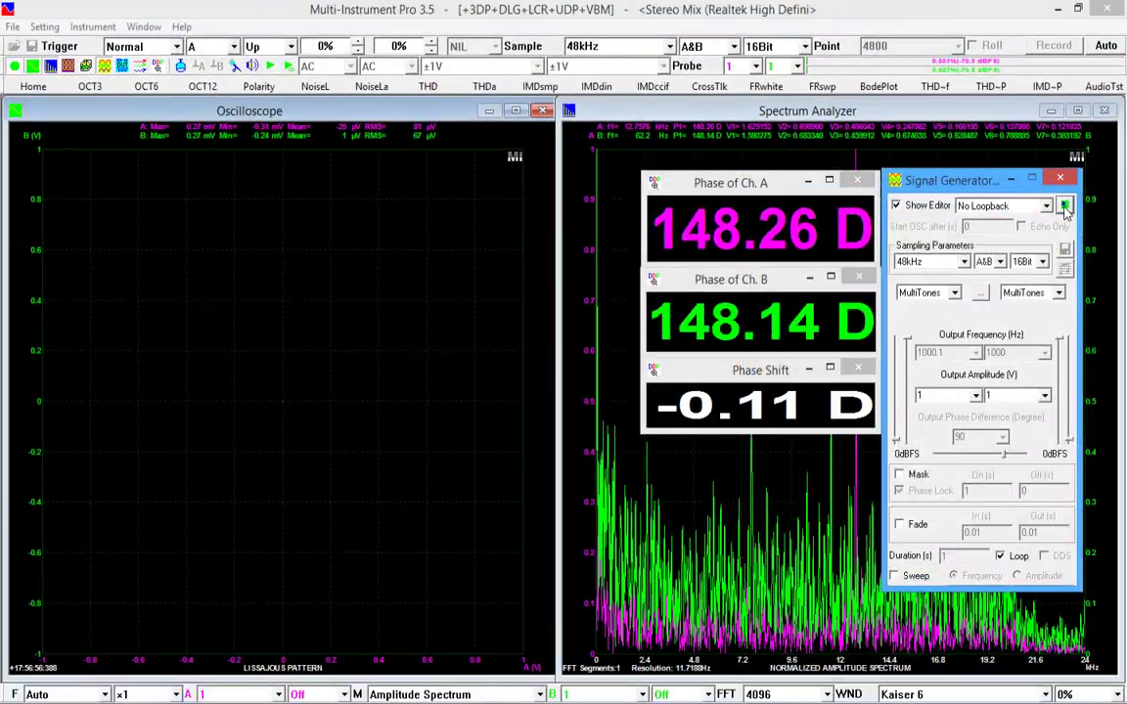
# Start the noisy 1 kHz signal and show channels A&B as waveforms, zooming the time axis.
pyautogui.click(1064, 207)
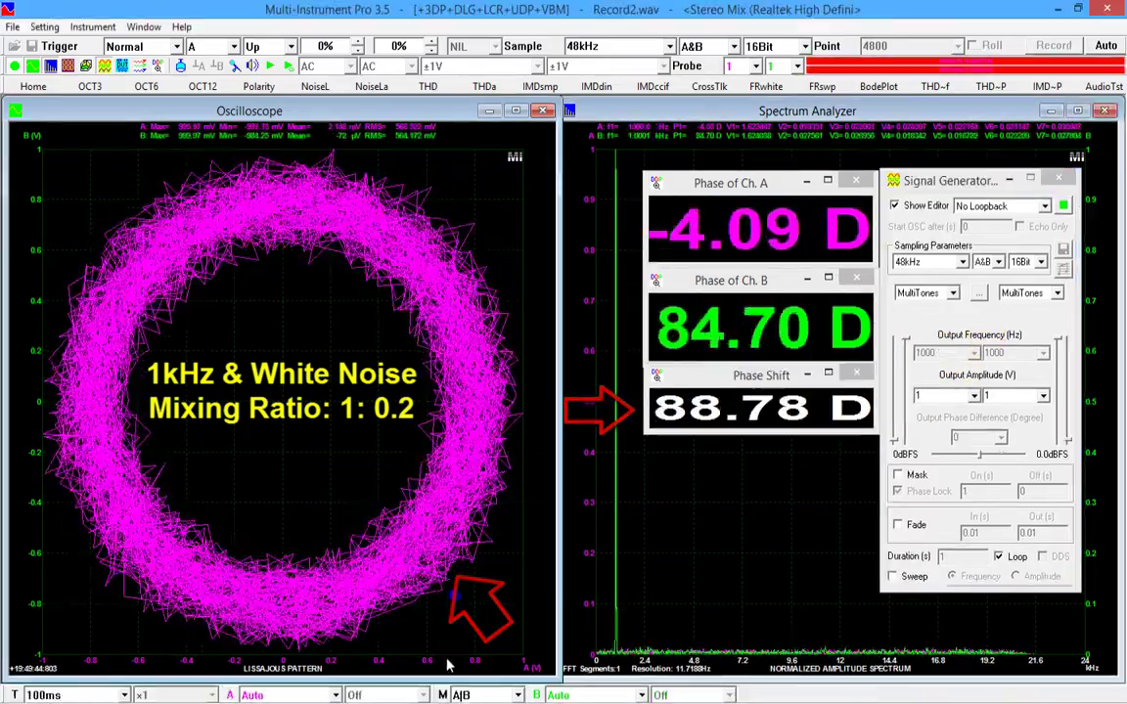
pyautogui.click(480, 696)
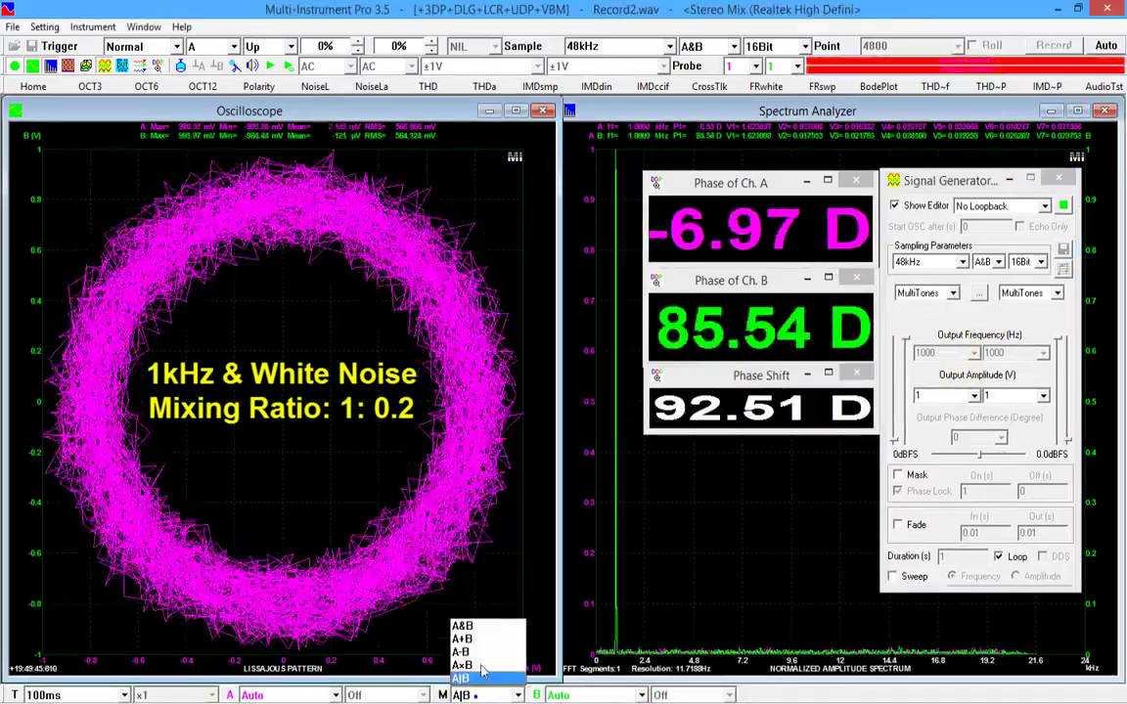
pyautogui.click(478, 629)
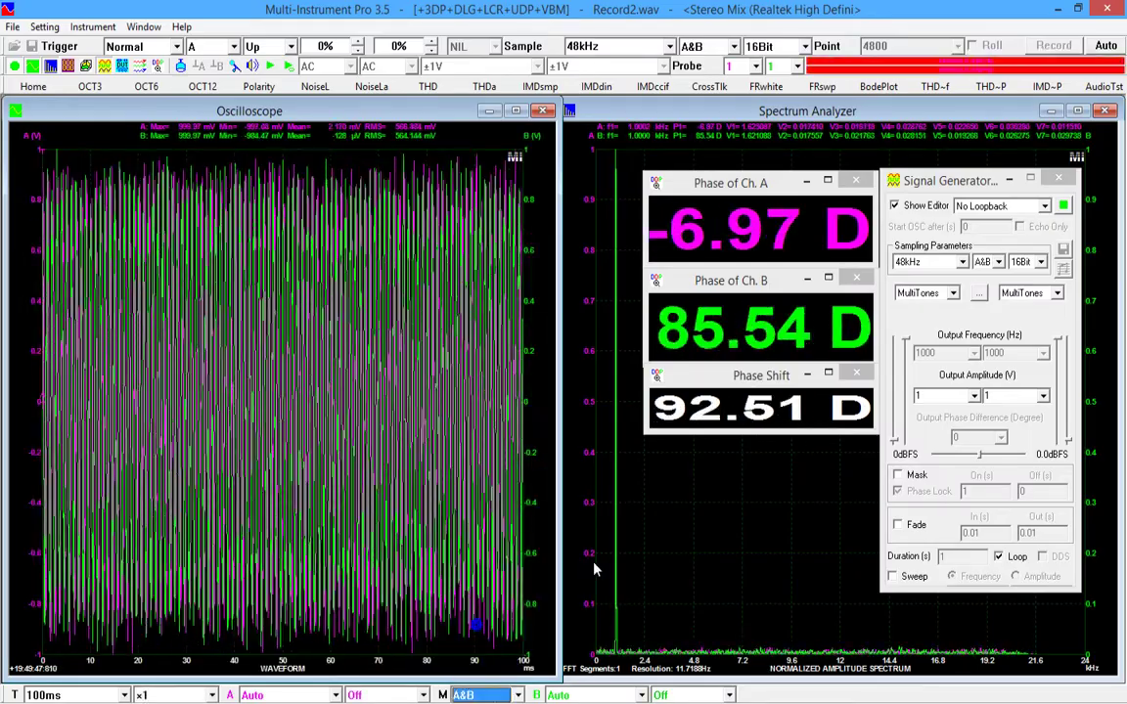
pyautogui.scroll(4, 169, 670)
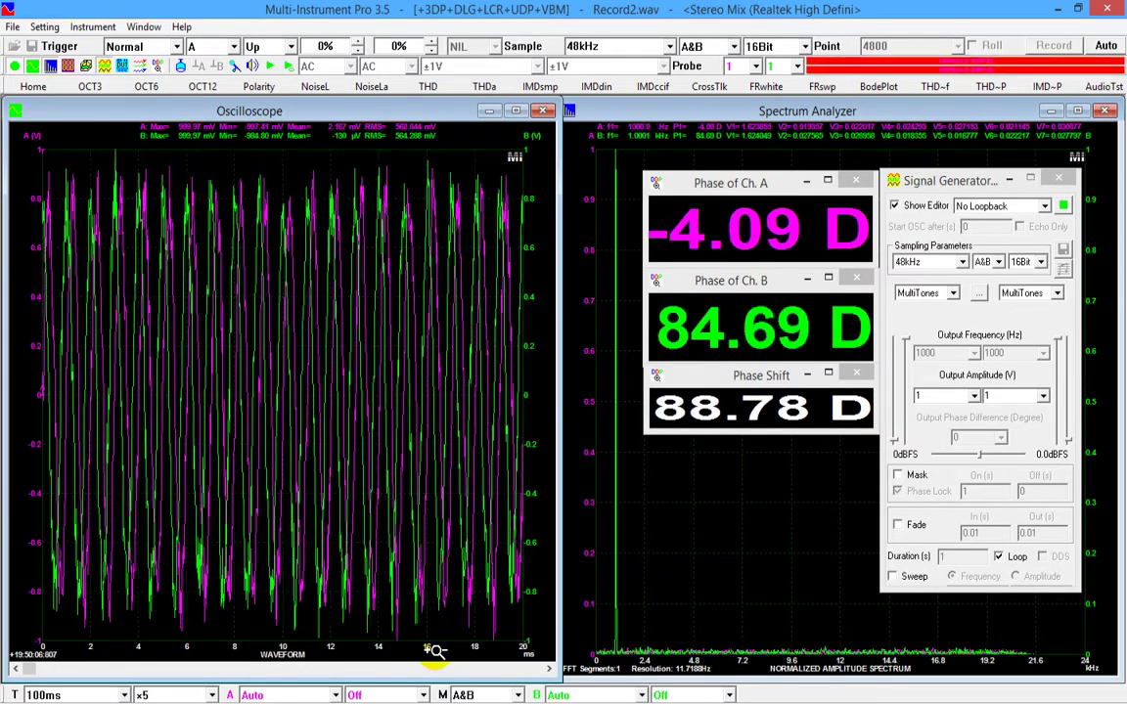
pyautogui.scroll(-1, 435, 651)
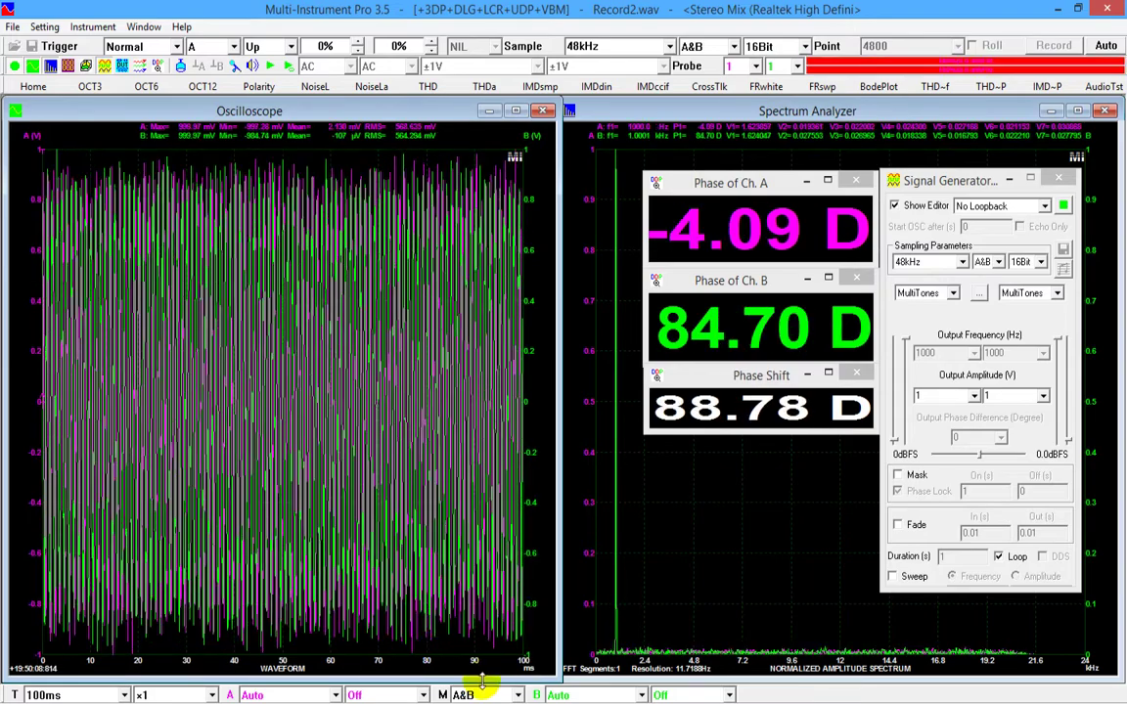
# Switch the oscilloscope back to A|B Lissajous and stop the signal generator.
pyautogui.click(494, 696)
pyautogui.click(465, 675)
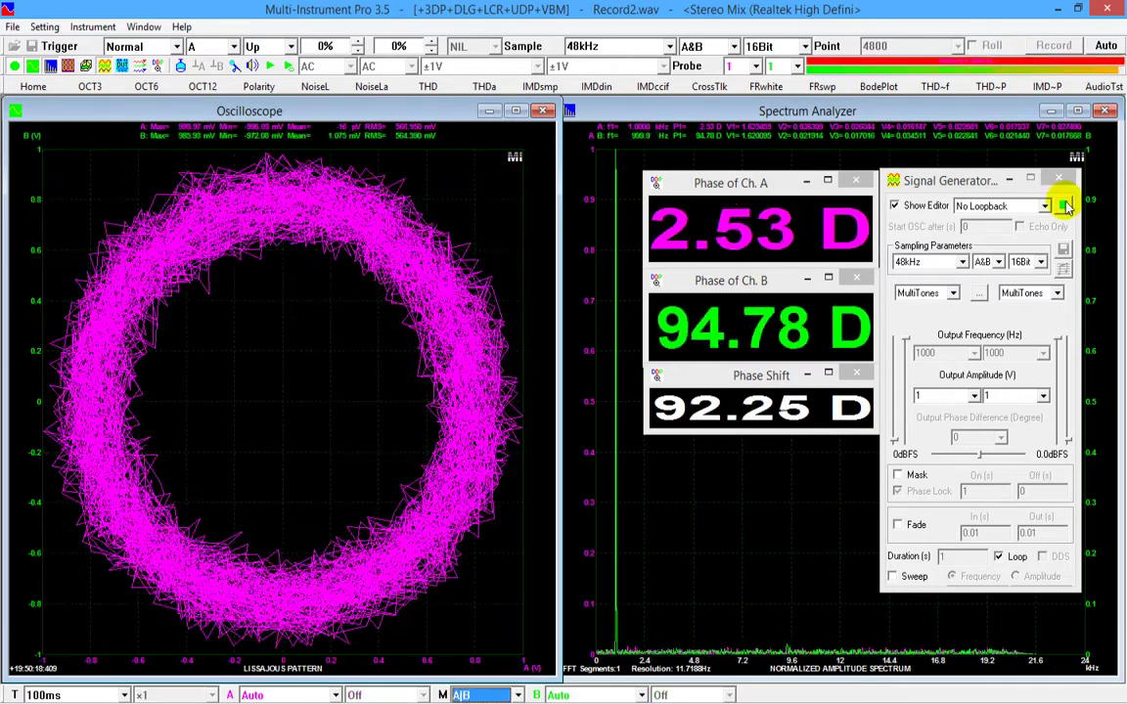
pyautogui.click(1063, 204)
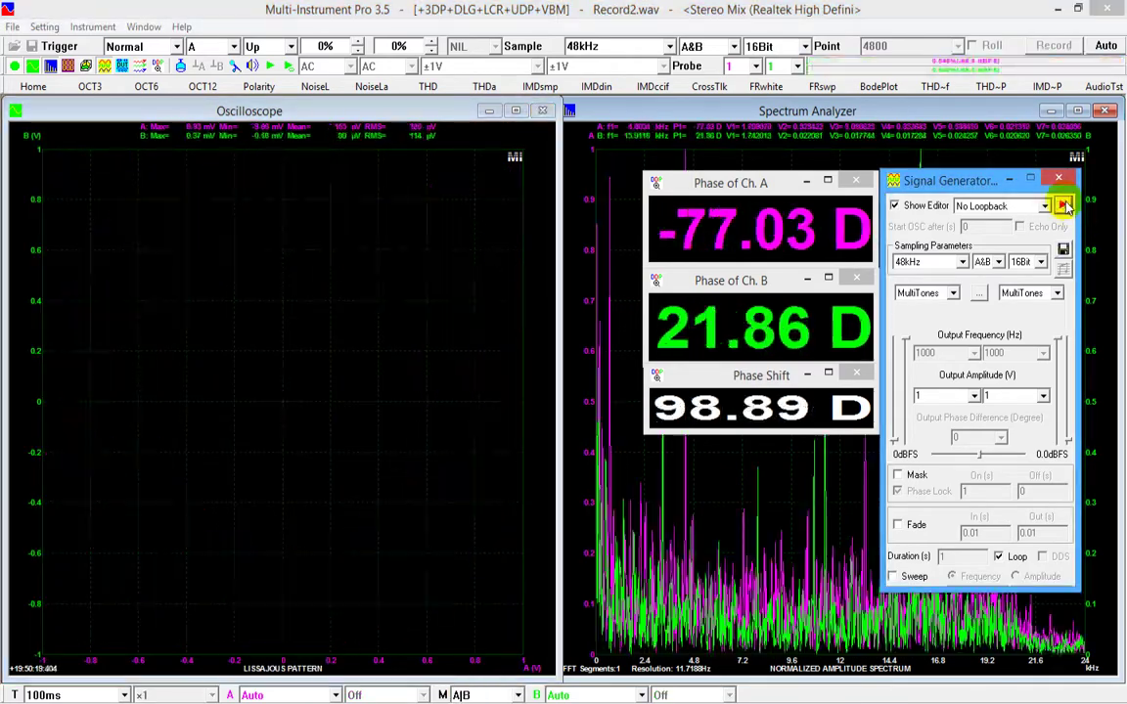
# Remove the WhiteNoise entries from Channel A and Channel B in MultiTones.
pyautogui.click(978, 293)
pyautogui.click(982, 254)
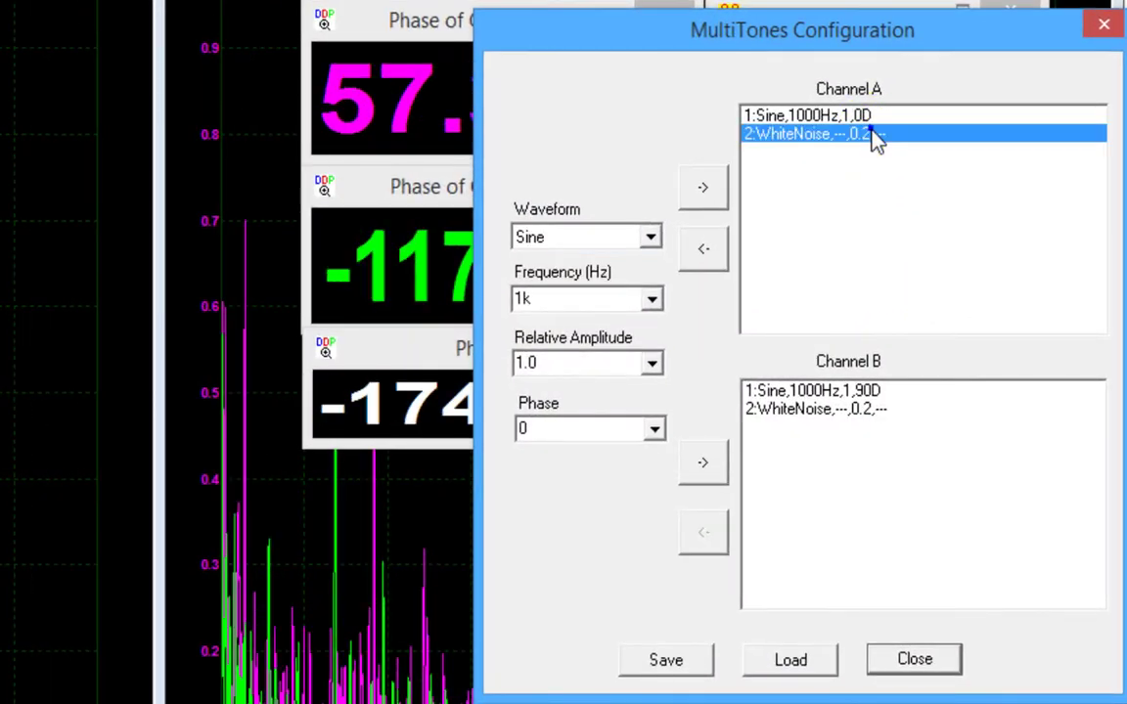
pyautogui.click(713, 249)
pyautogui.click(778, 411)
pyautogui.click(704, 534)
# Add a 2.3 kHz sine tone at 0.9 relative amplitude to Channels A and B.
pyautogui.doubleClick(518, 298)
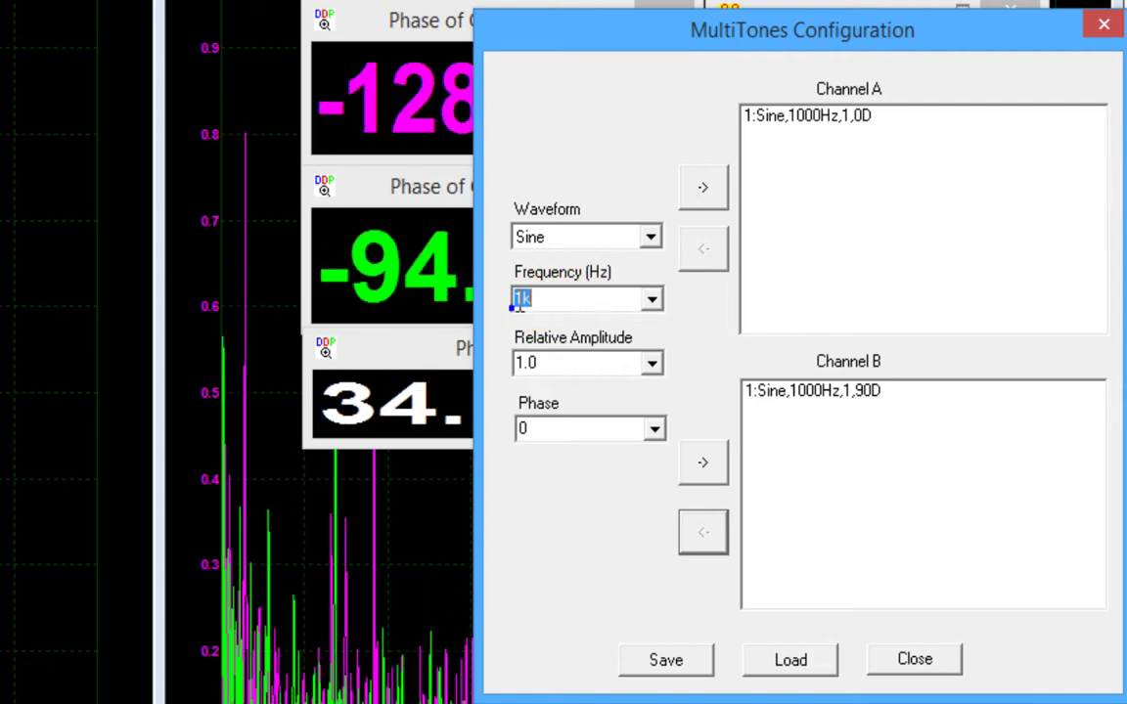
pyautogui.write('2k')
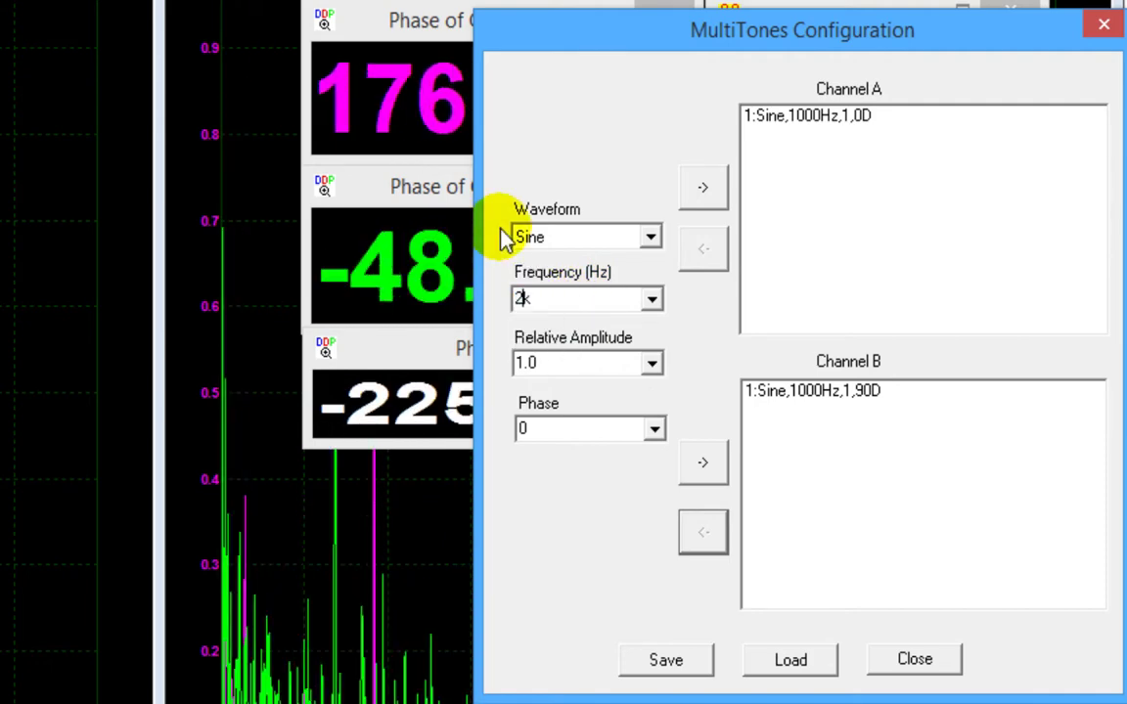
pyautogui.click(654, 364)
pyautogui.click(653, 364)
pyautogui.click(611, 406)
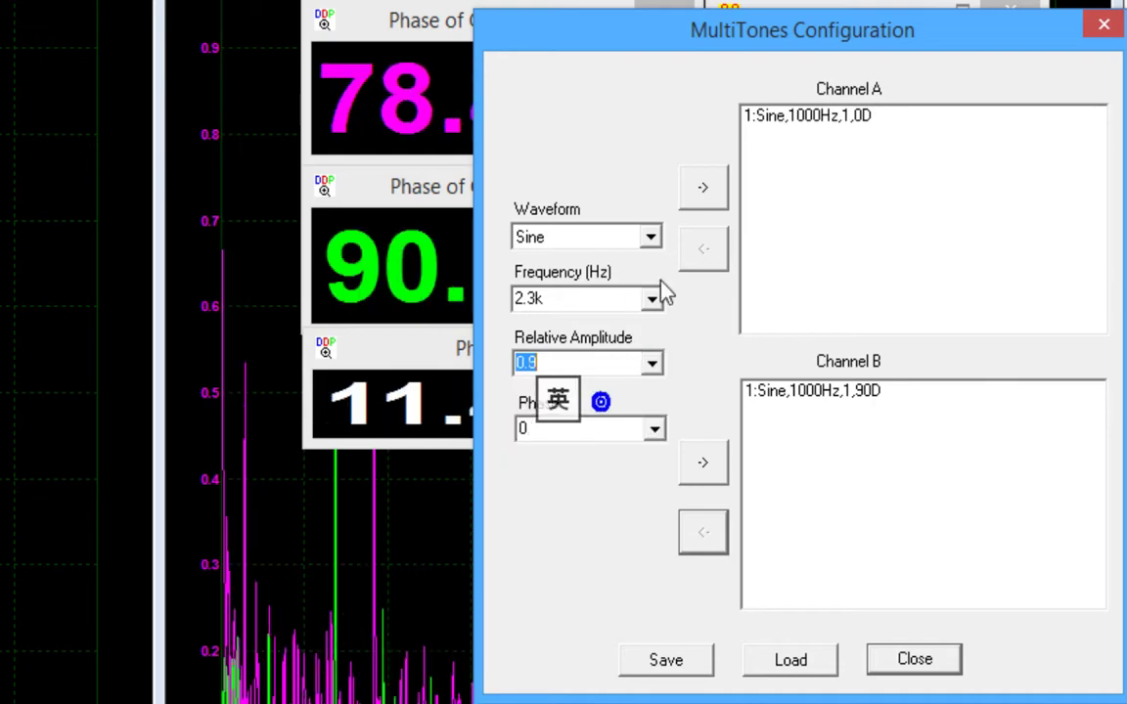
pyautogui.click(702, 186)
pyautogui.click(703, 462)
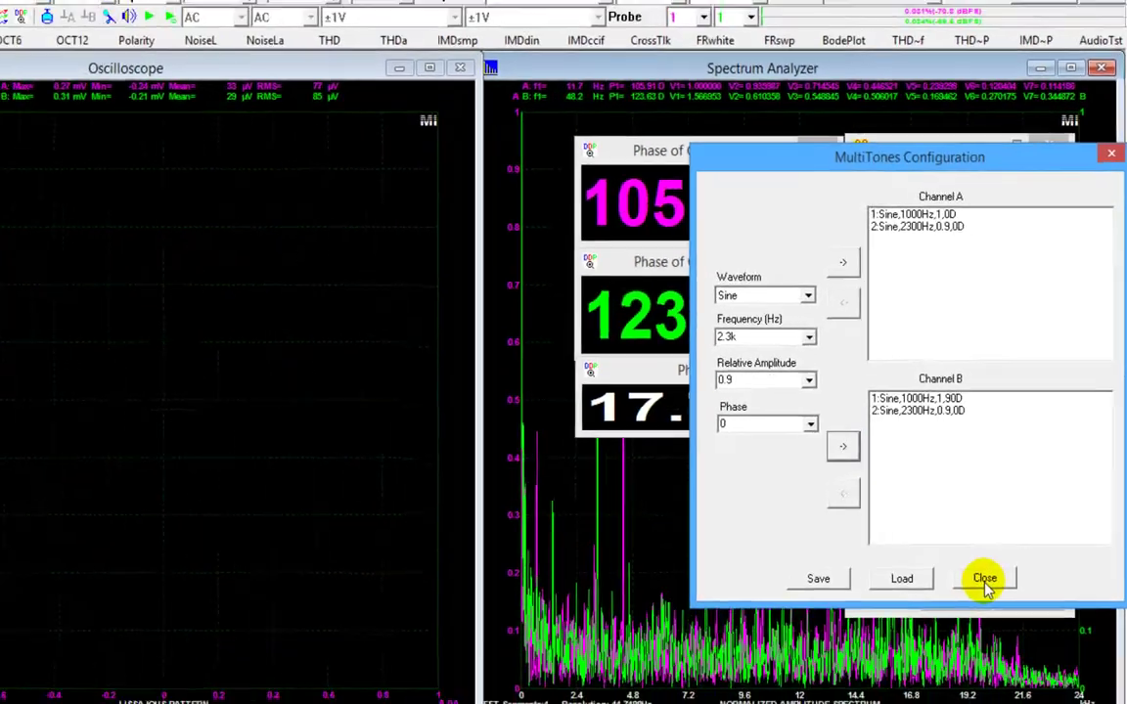
# Close MultiTones and play the two-tone signal, giving a looped Lissajous at 89.93° phase shift.
pyautogui.click(941, 629)
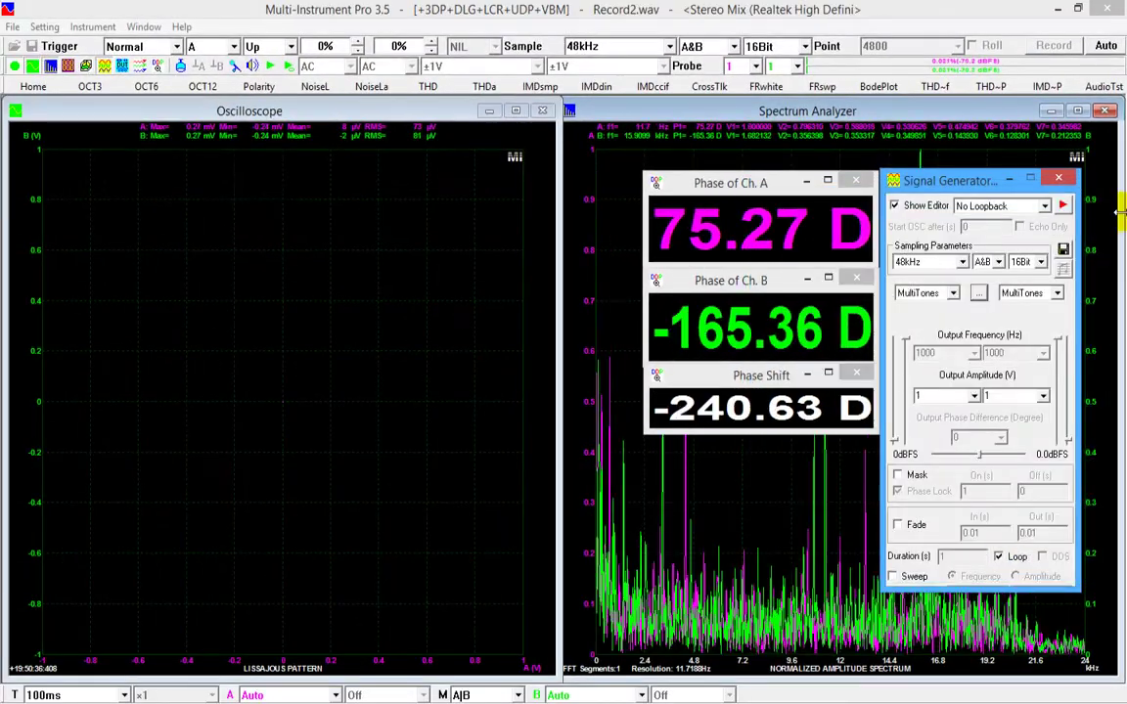
pyautogui.click(1064, 204)
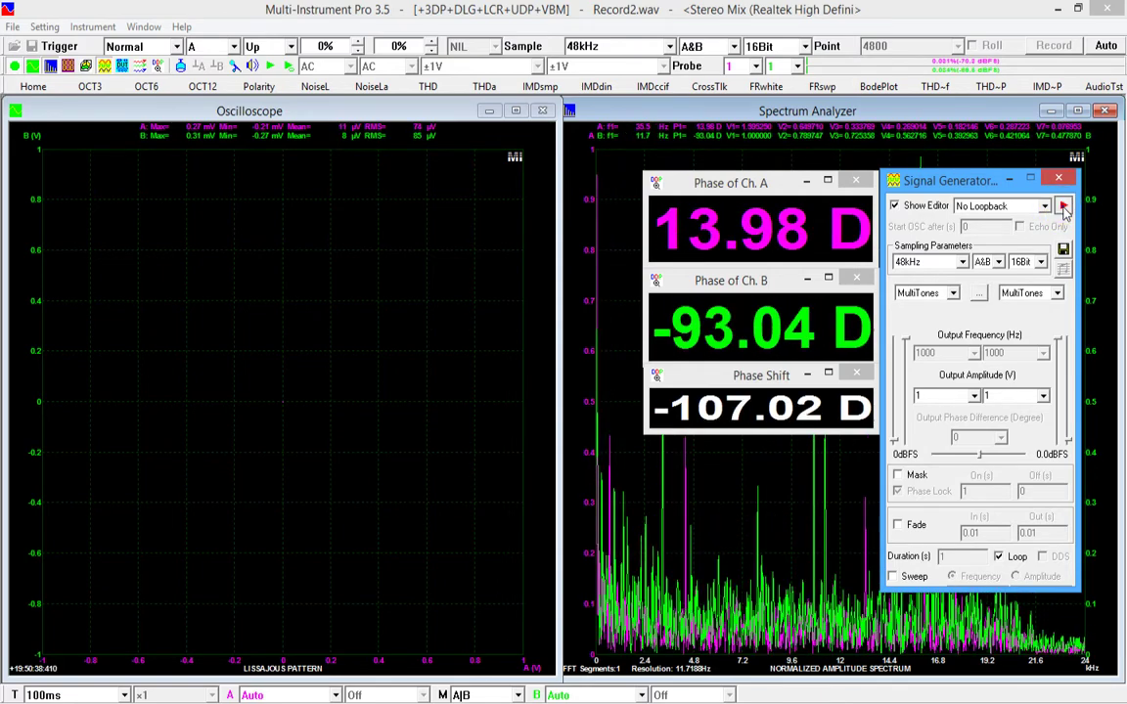